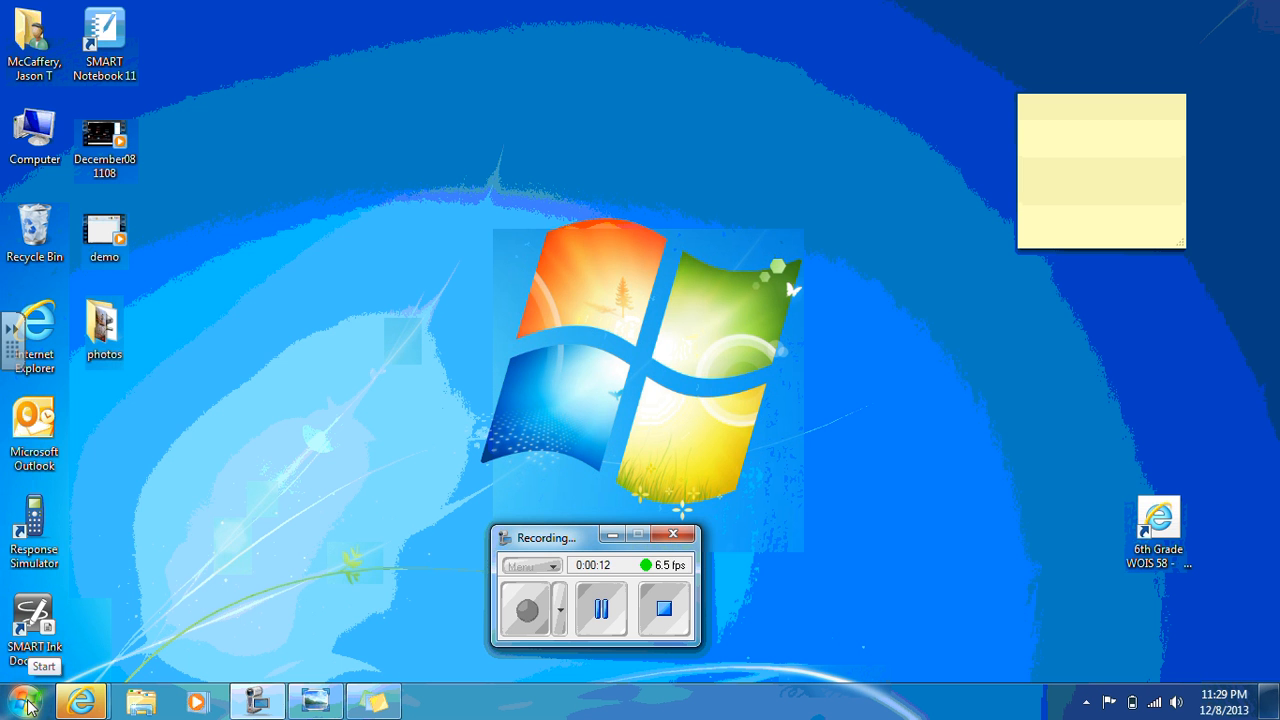
Open Paint from the Windows accessories and move the recorder window off the canvas area
click(27, 704)
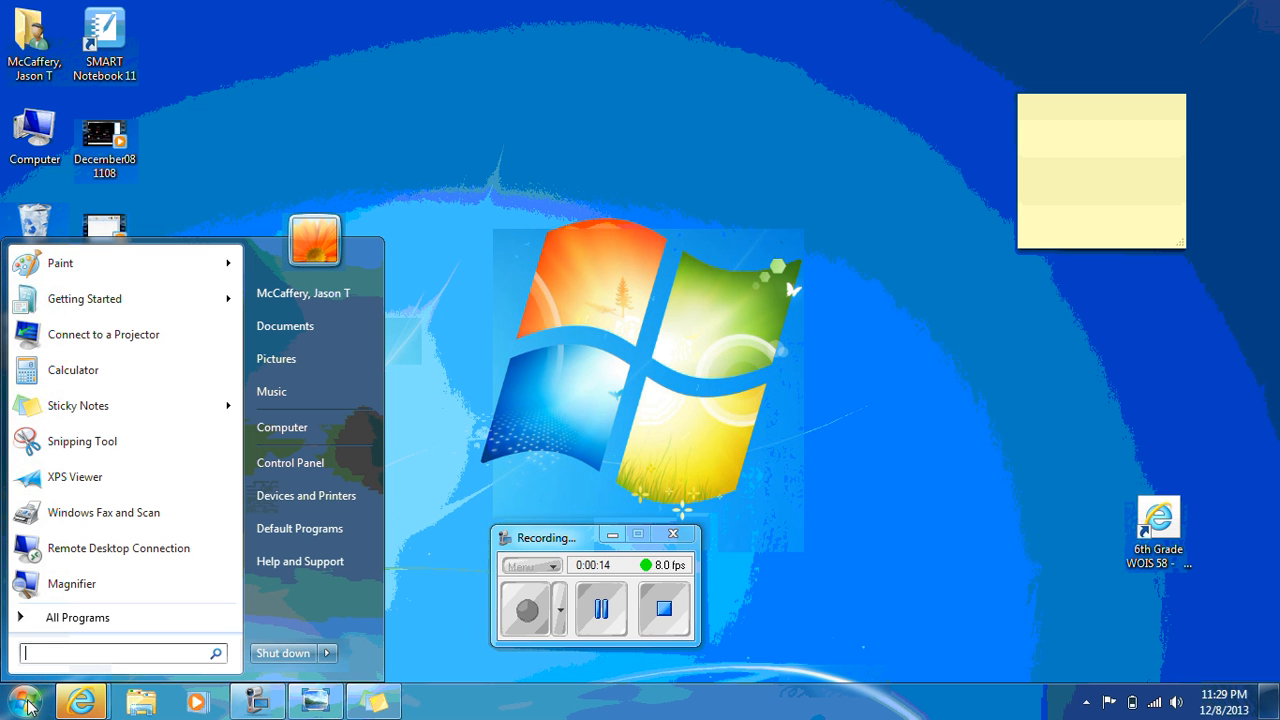
click(72, 618)
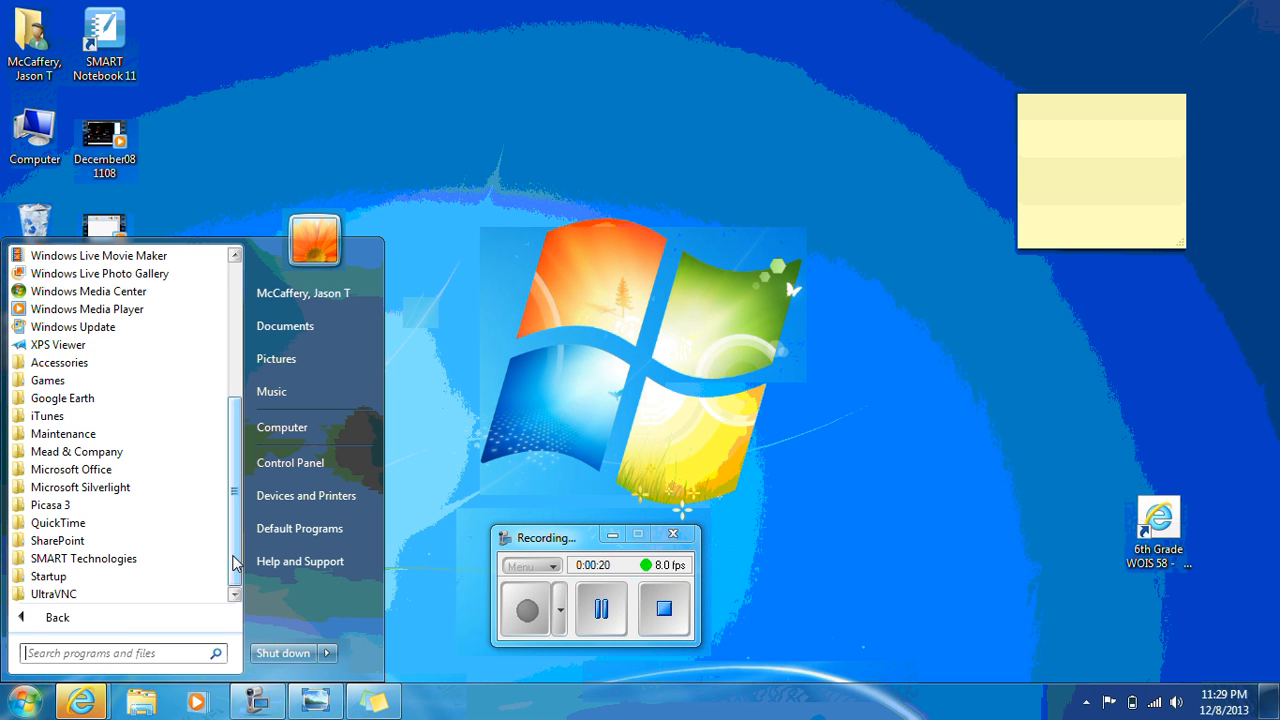
mouse_move(236, 565)
mouse_down()
mouse_move(235, 424)
mouse_move(232, 572)
mouse_up()
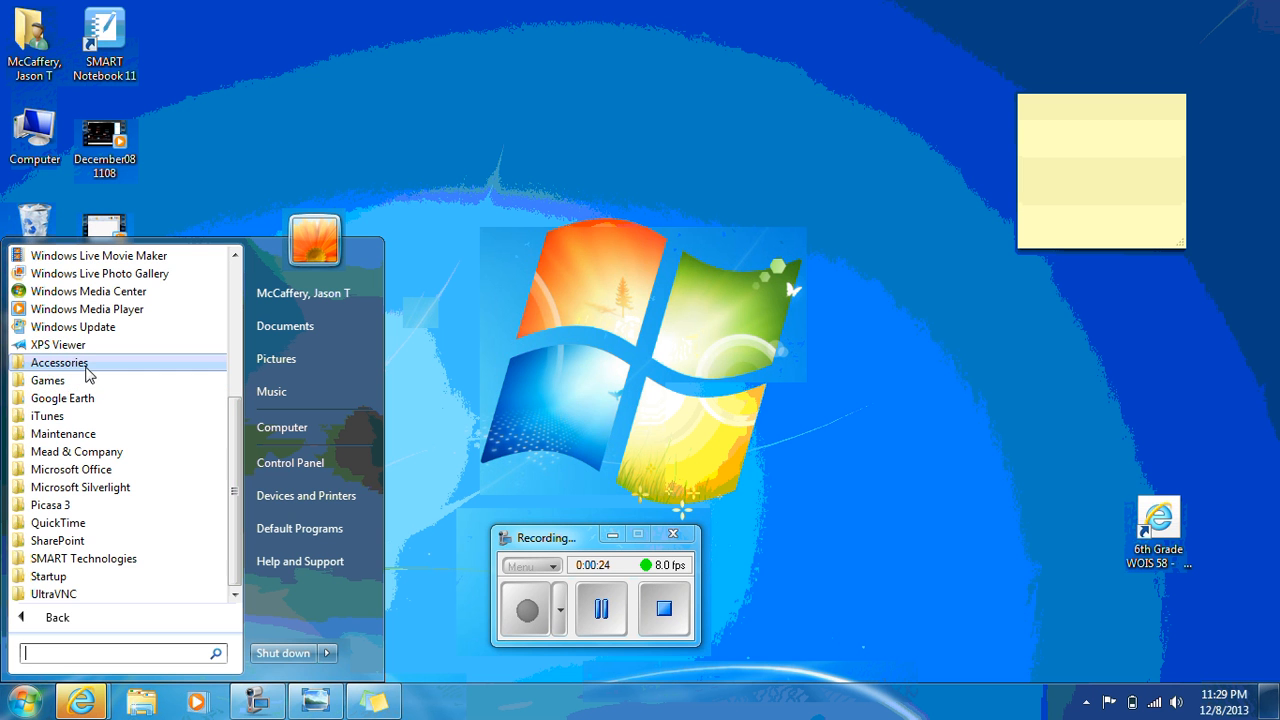
click(86, 366)
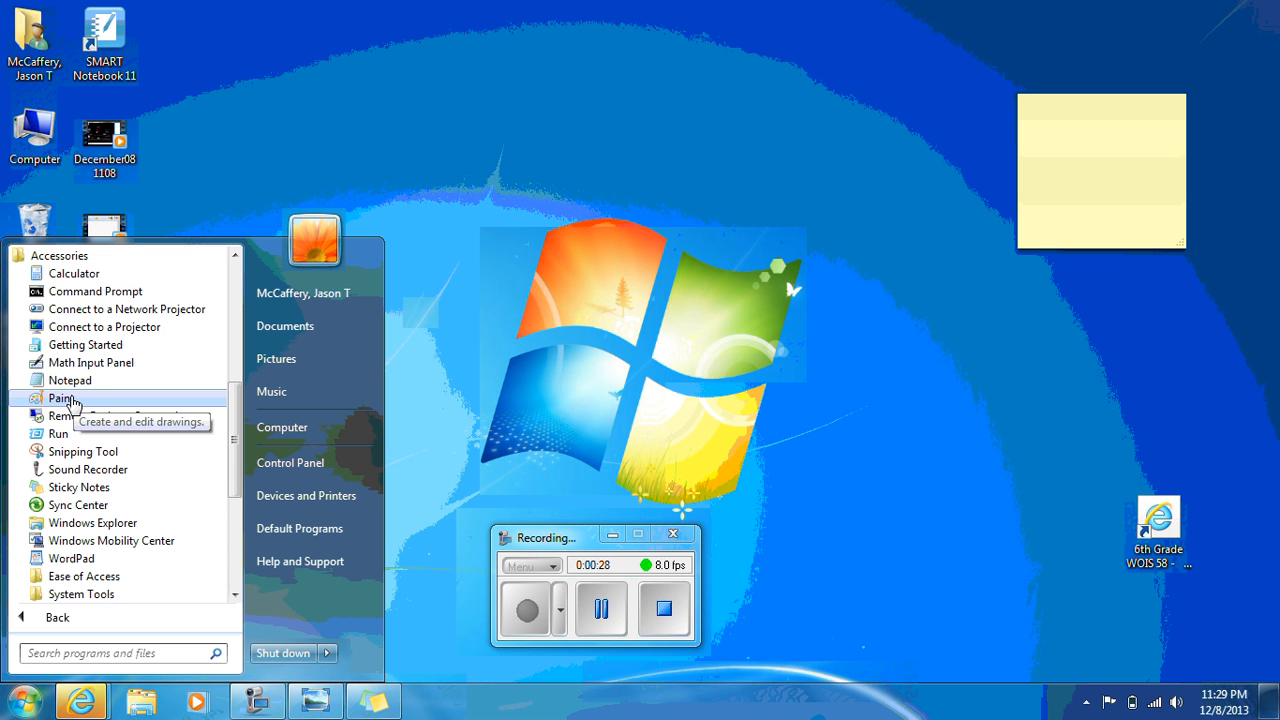
click(62, 399)
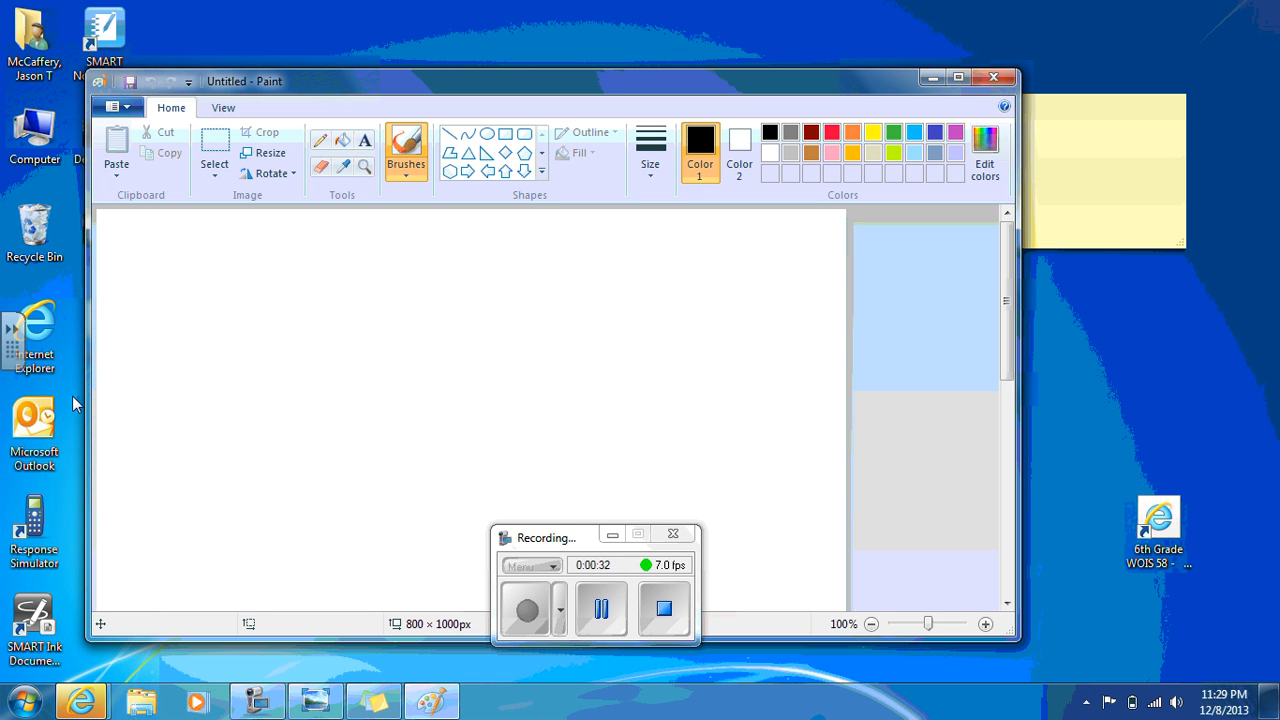
click(527, 540)
mouse_move(527, 540)
mouse_down()
mouse_move(643, 517)
mouse_move(809, 517)
mouse_move(1075, 343)
mouse_move(1085, 370)
mouse_up()
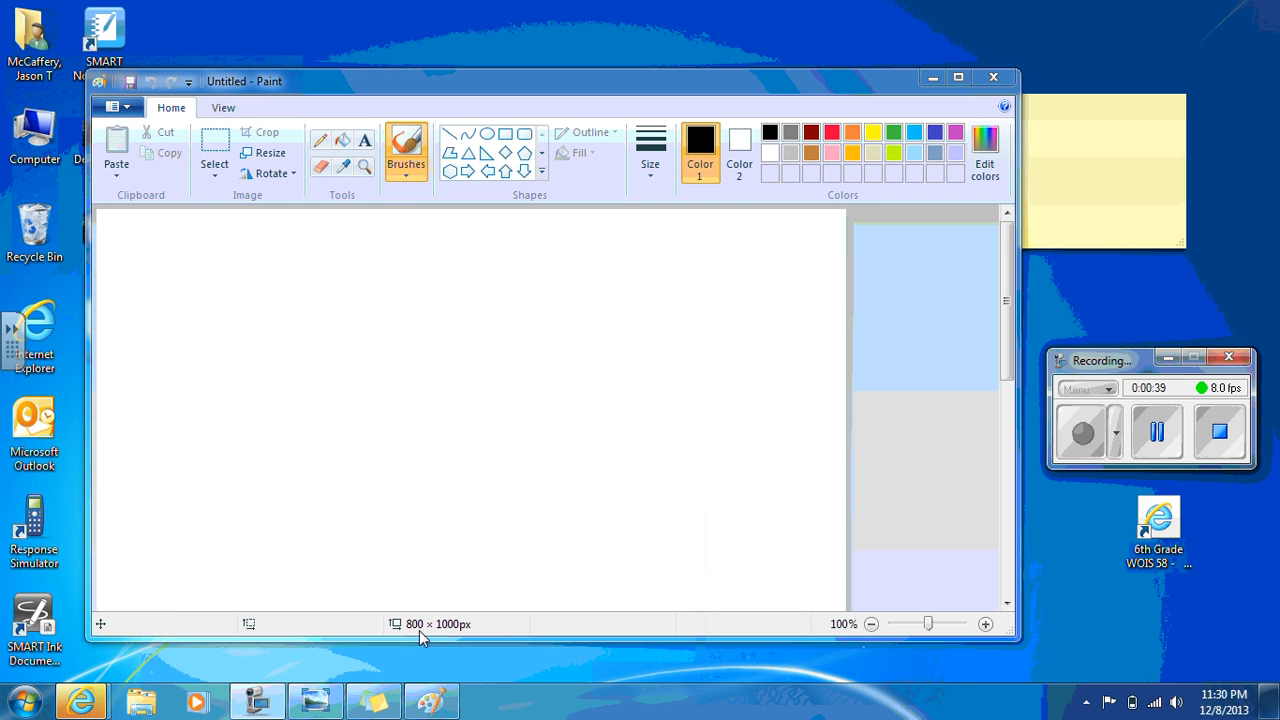
Set the image size to 800 pixels wide and 1000 pixels high in the image properties
click(126, 109)
click(126, 109)
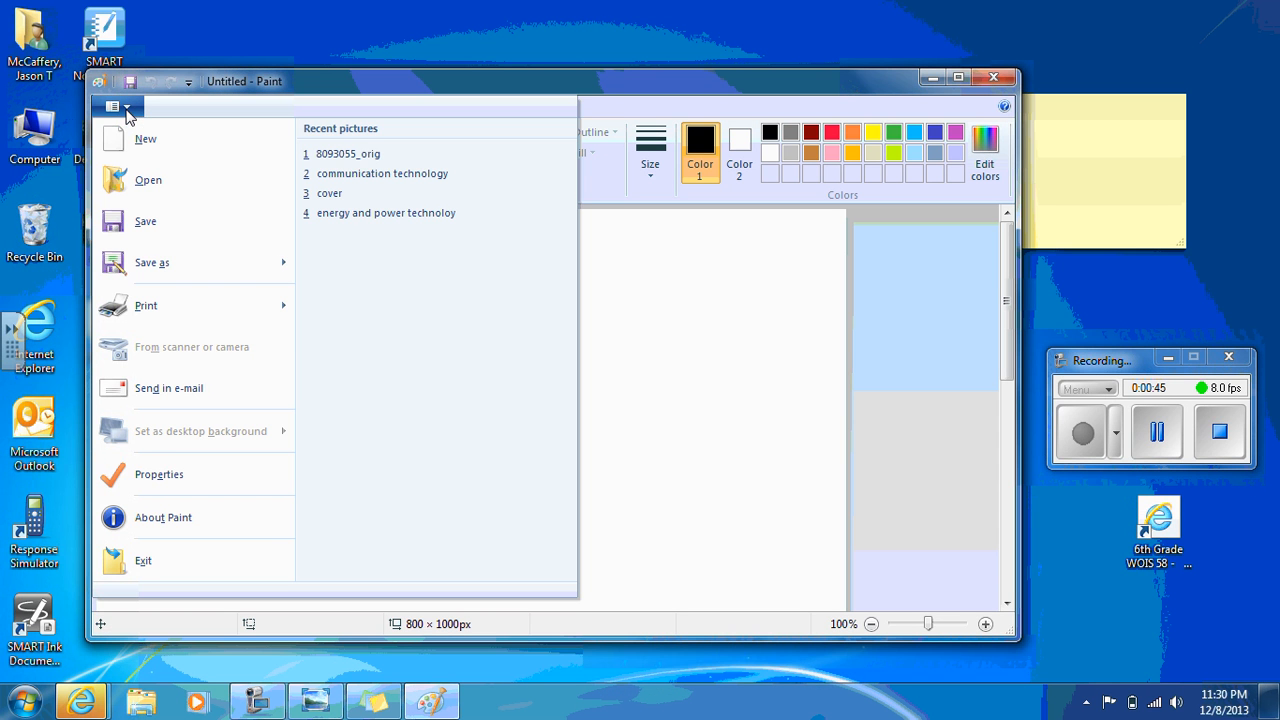
click(148, 476)
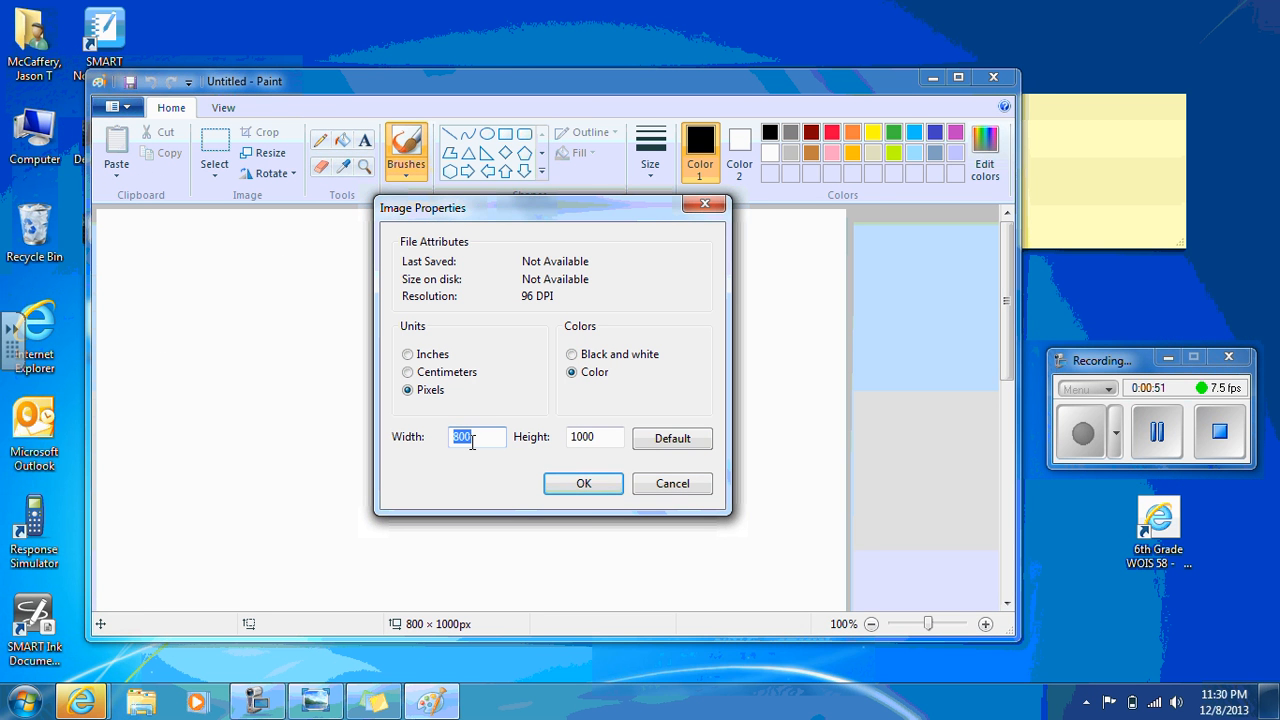
text(8000)
key(BackSpace)
double_click(591, 438)
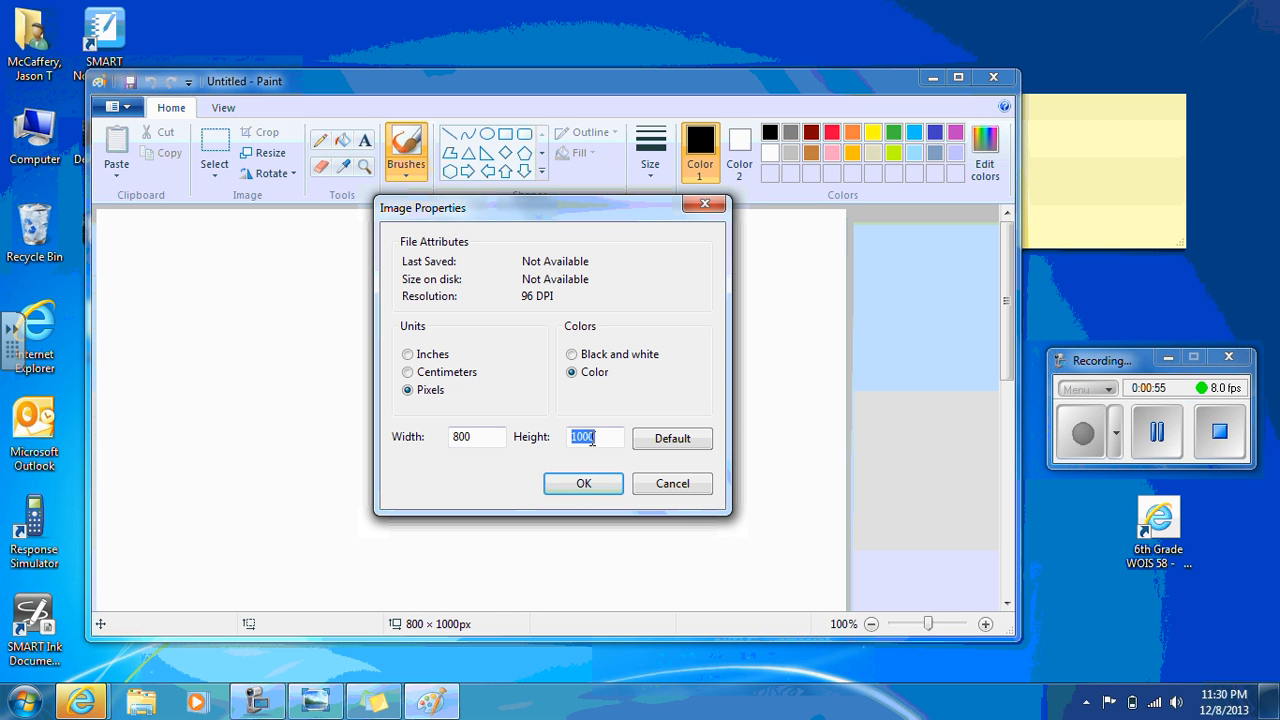
text(100)
click(587, 484)
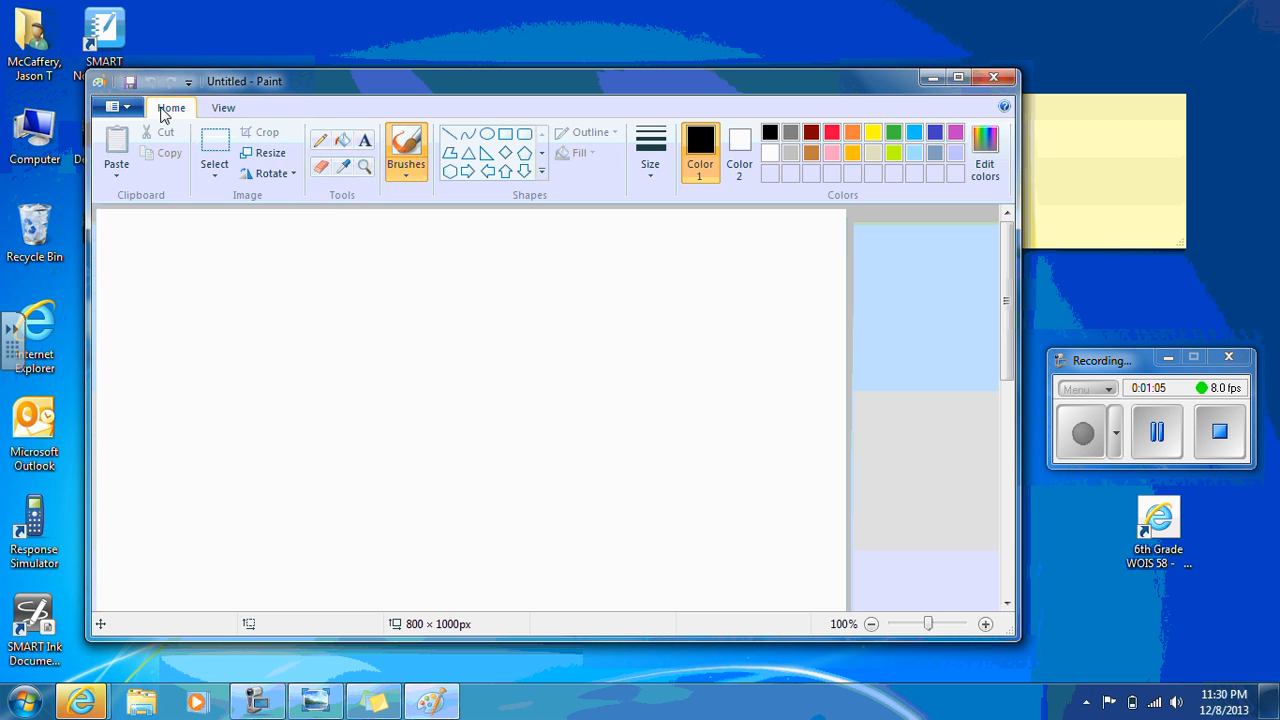
Place a text box near the upper middle of the canvas with "Name Here" as its first line
click(223, 109)
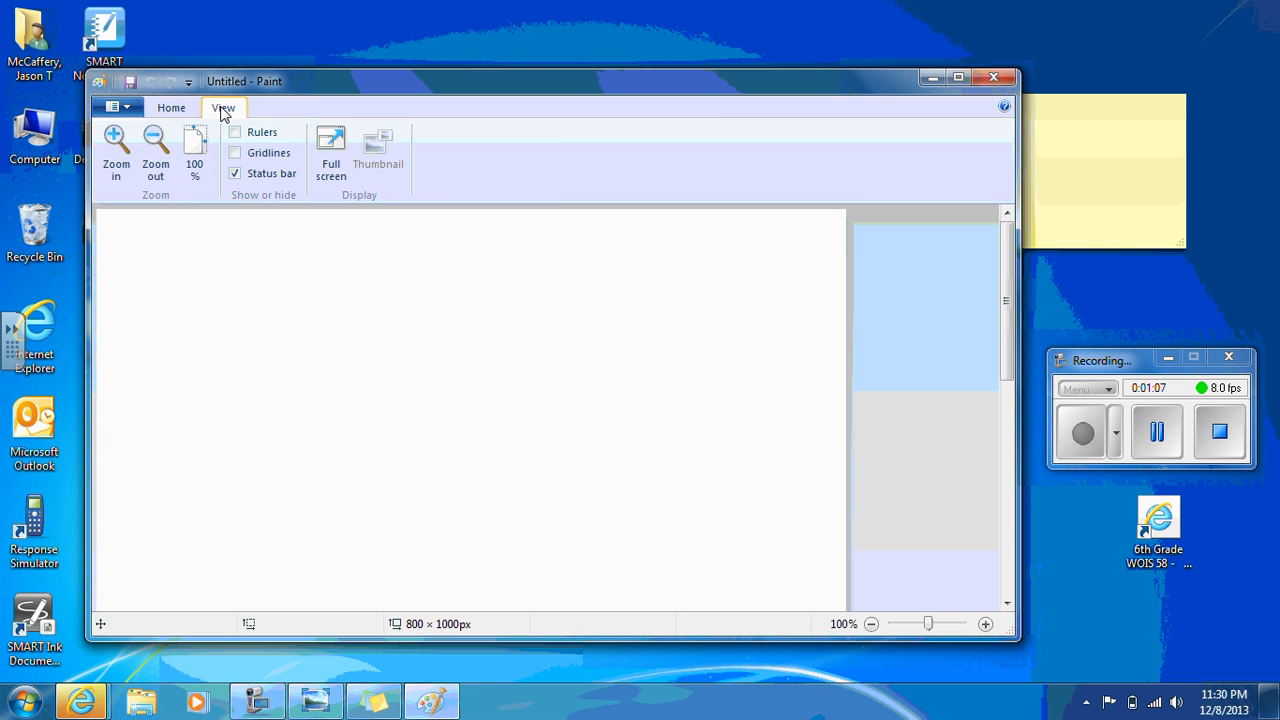
click(171, 108)
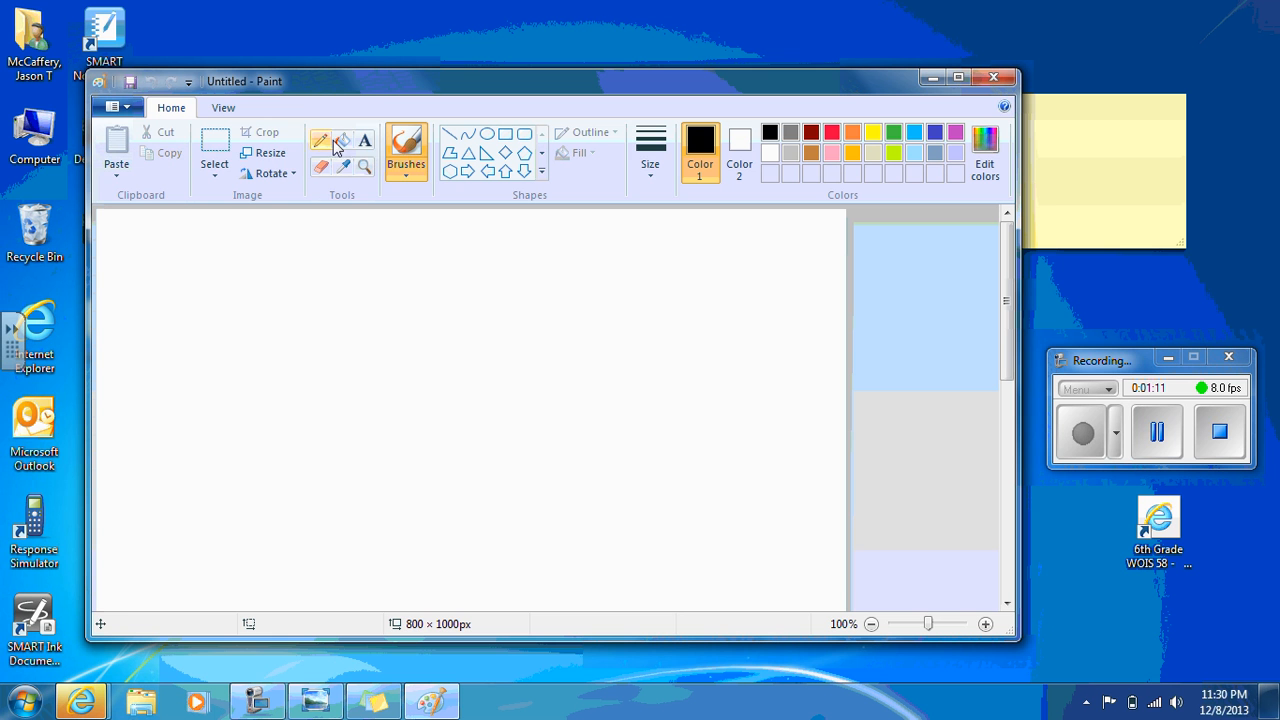
click(365, 142)
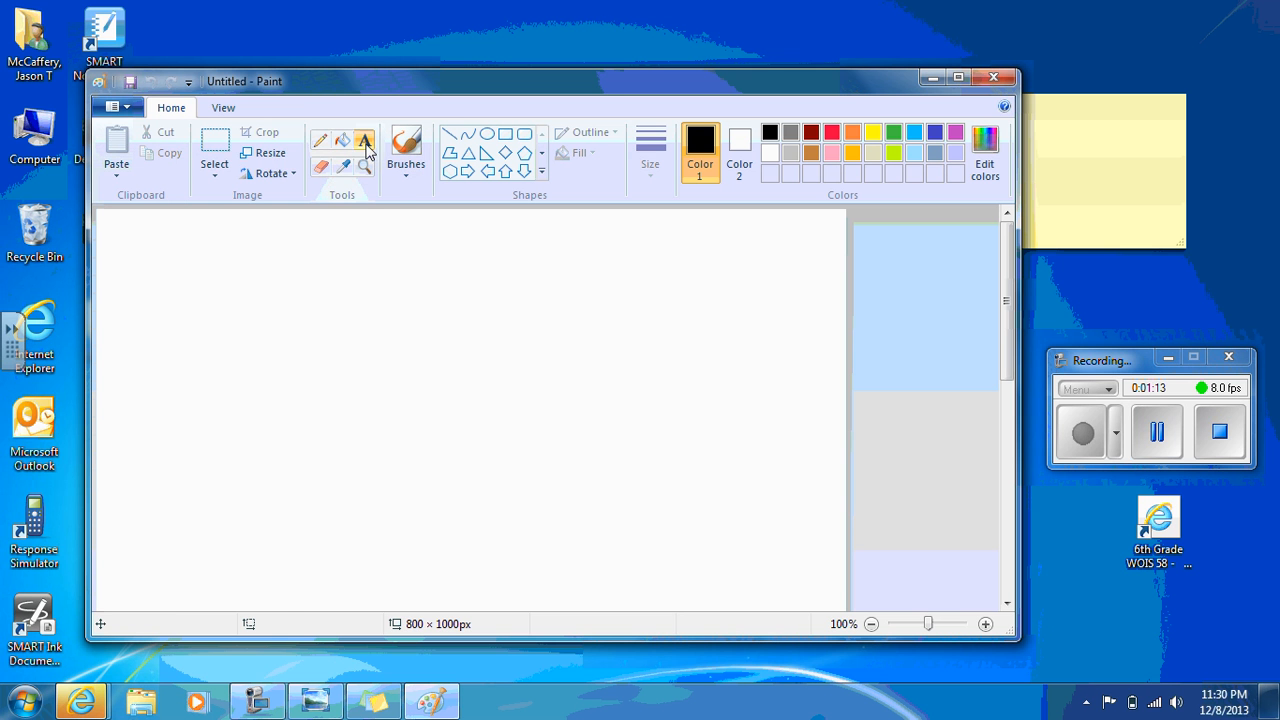
click(357, 323)
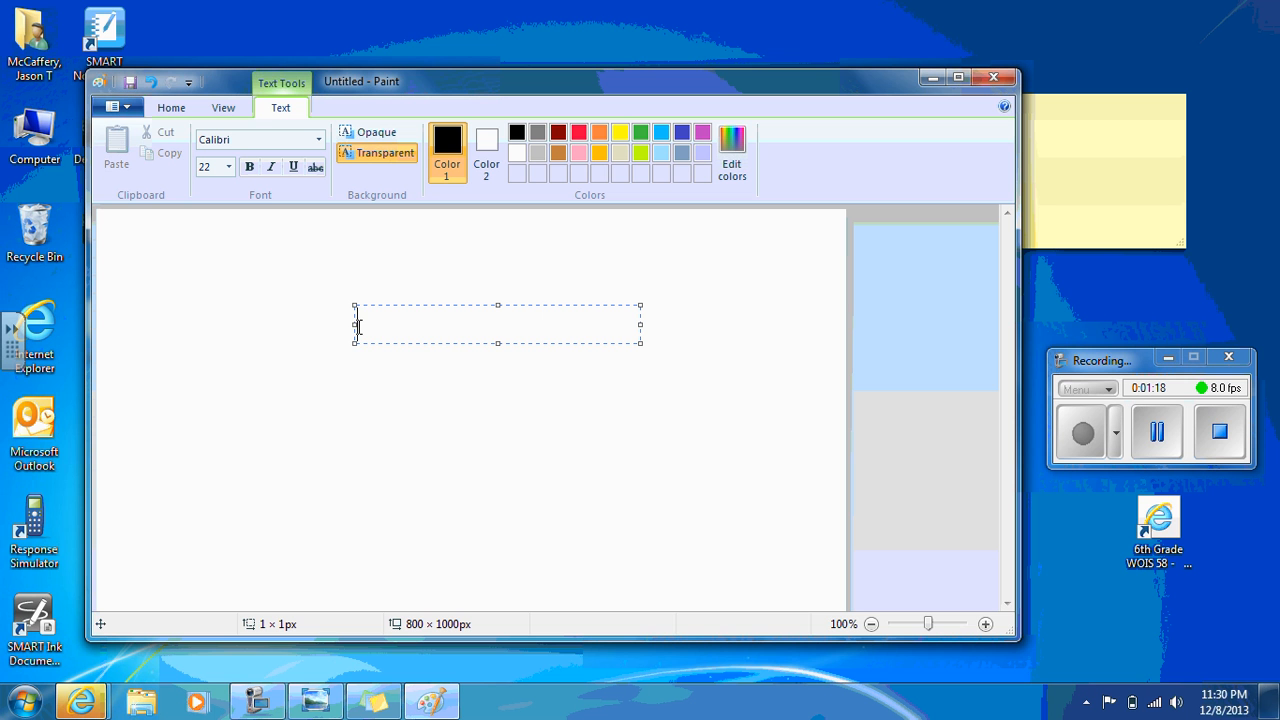
text(Name )
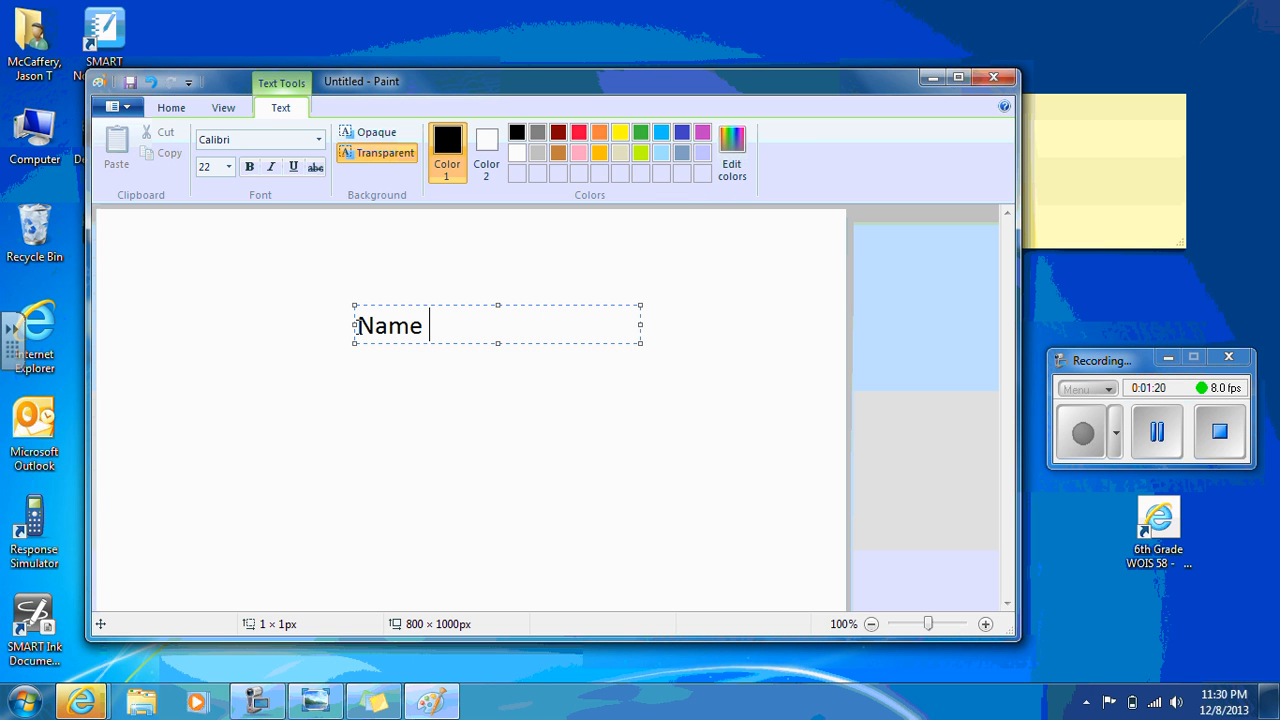
text(Here)
key(Return)
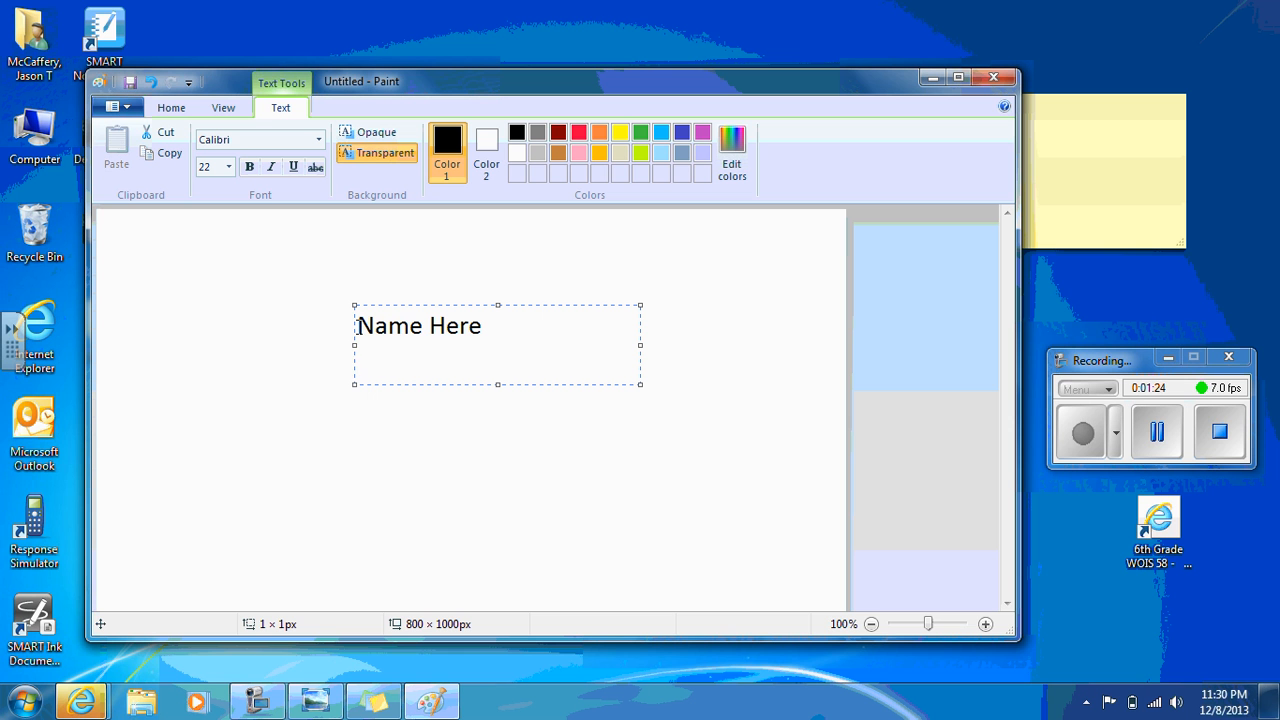
Add the title "Engineering Design Journal" below the "Name Here" line
text(Engineering)
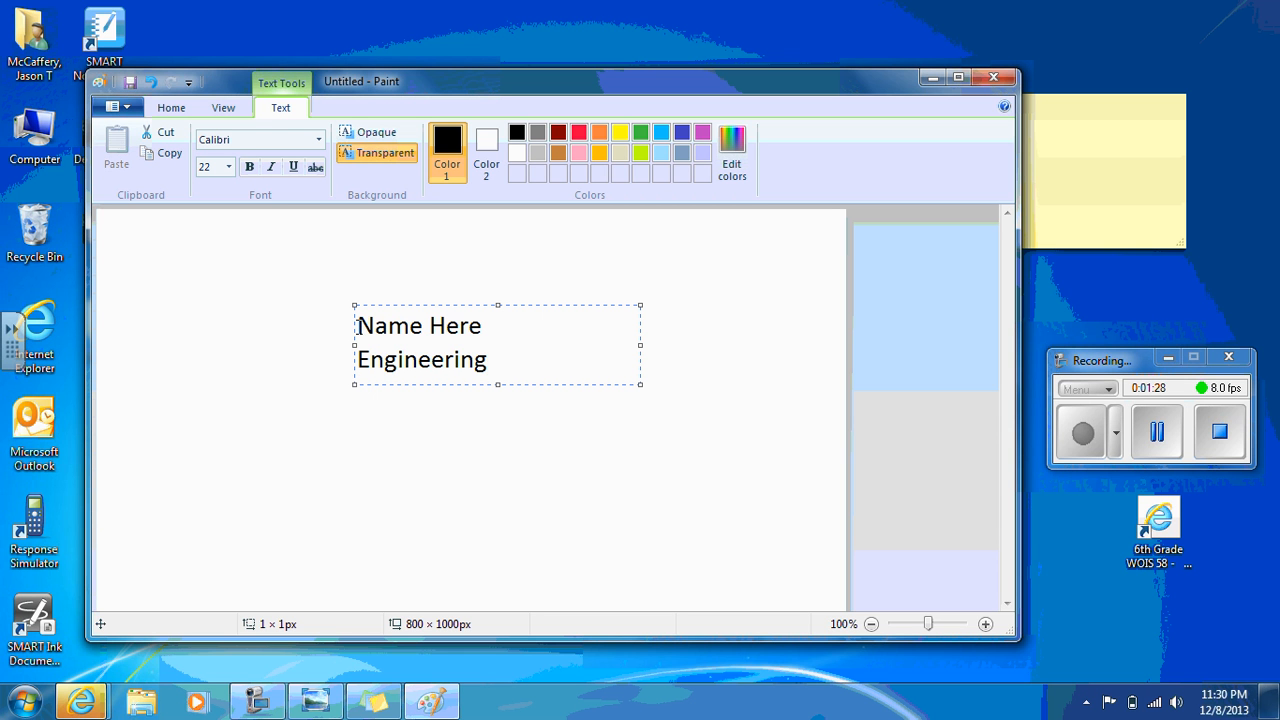
text( Deign)
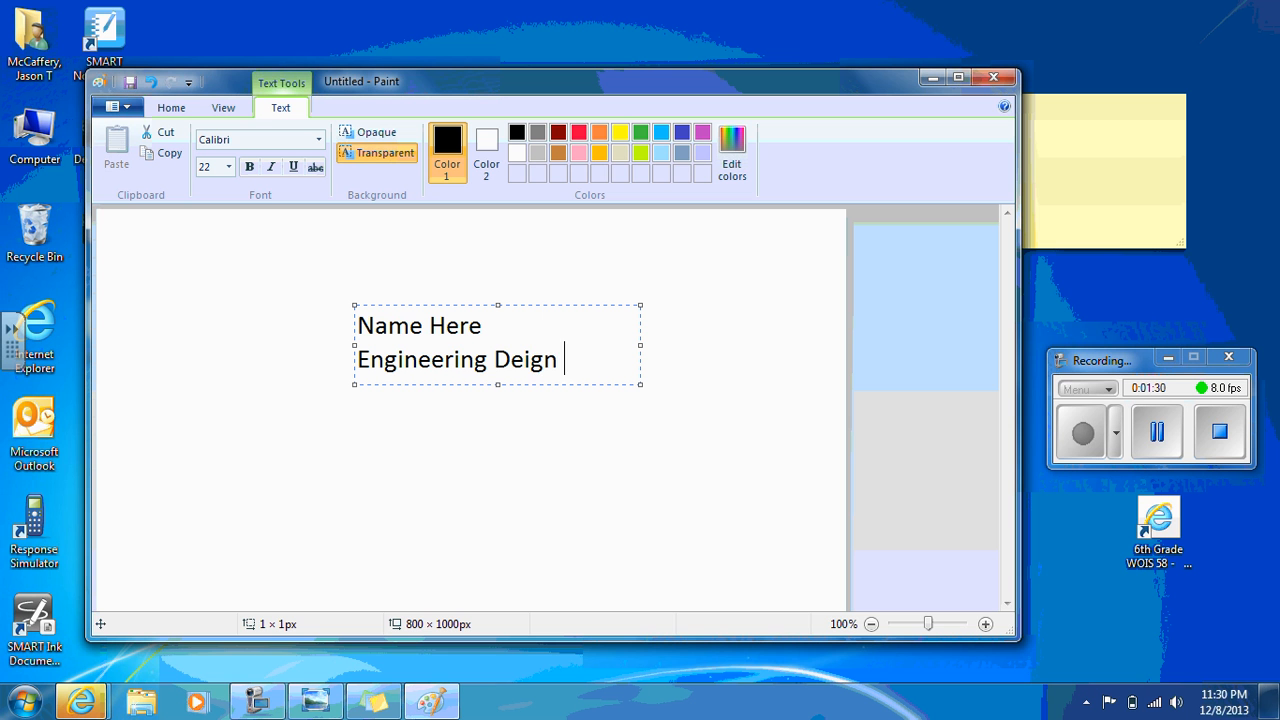
key(BackSpace)
key(BackSpace)
key(BackSpace)
key(BackSpace)
text(sio)
key(BackSpace)
text(gn Journal)
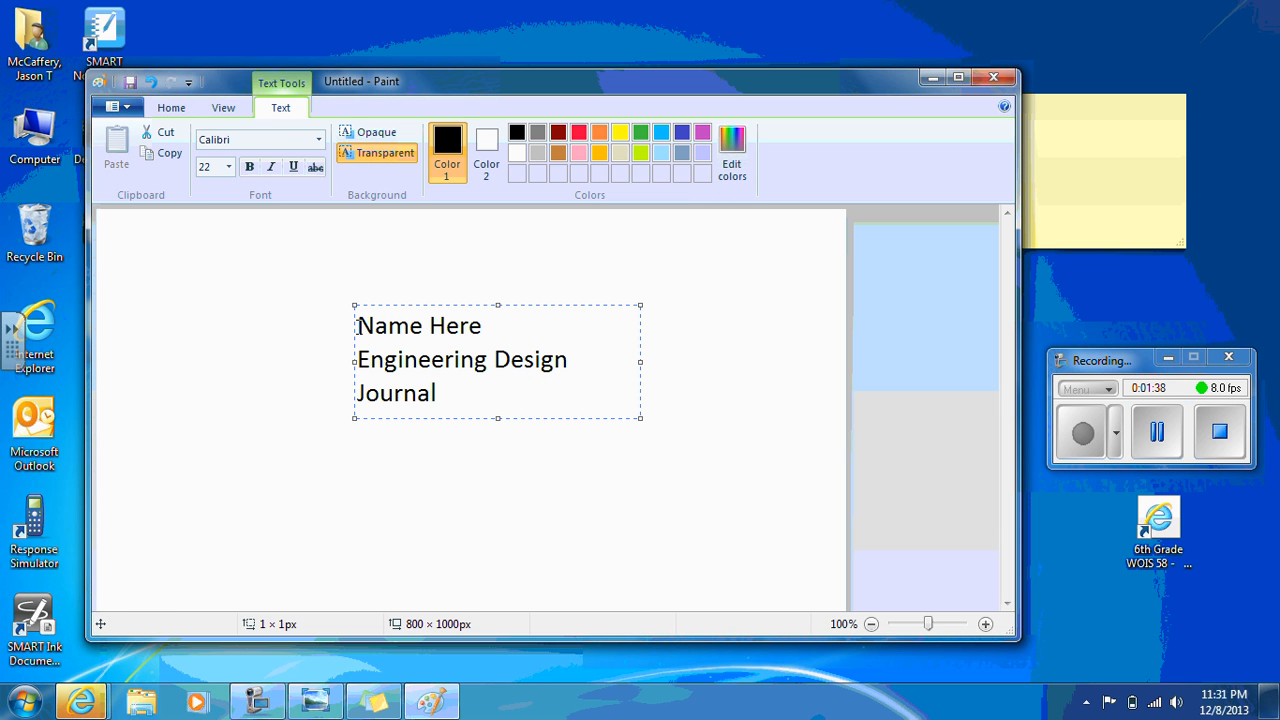
Insert "by" after "Engineering" and start a new line with "Design Journal"
click(495, 362)
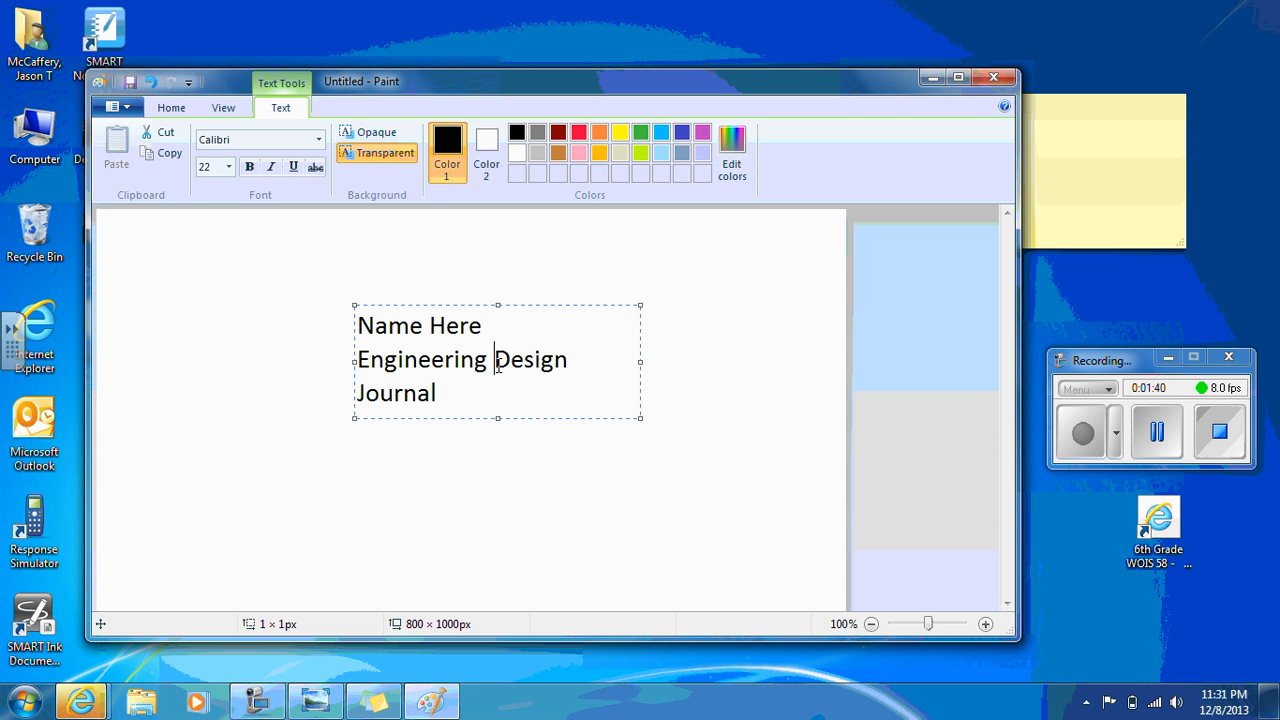
text(By)
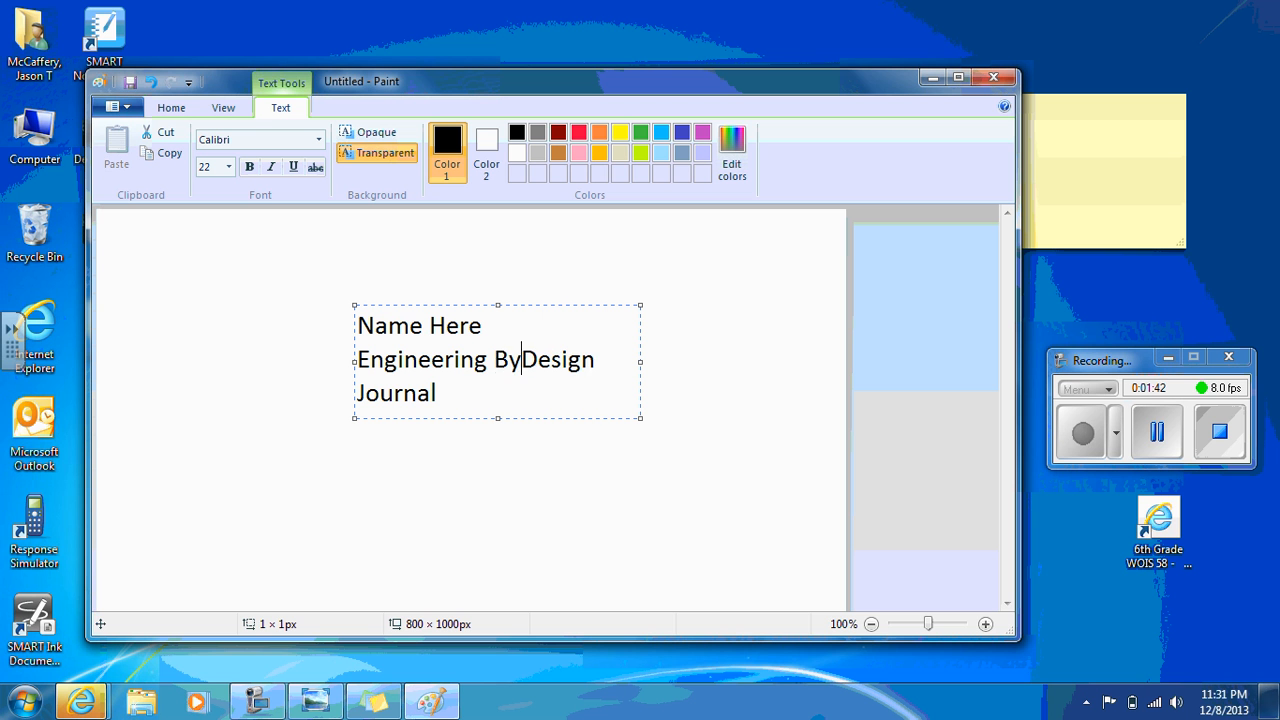
key(BackSpace)
key(BackSpace)
text(by)
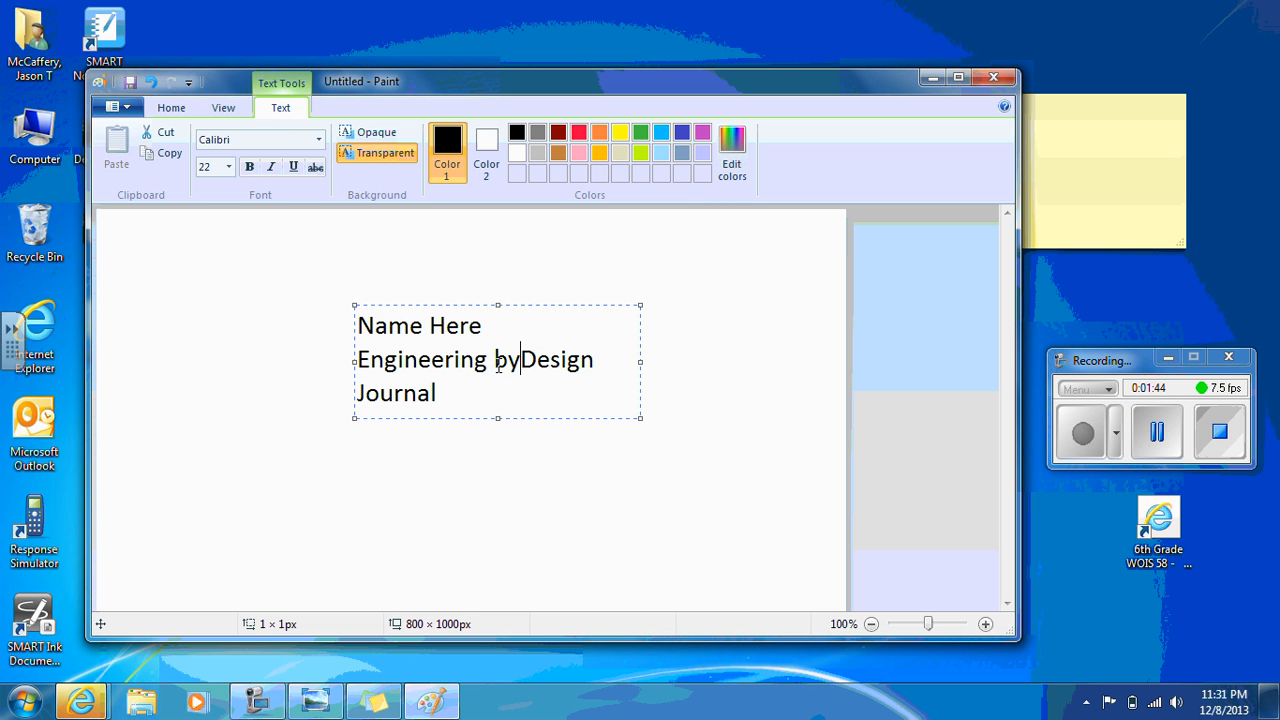
key(Return)
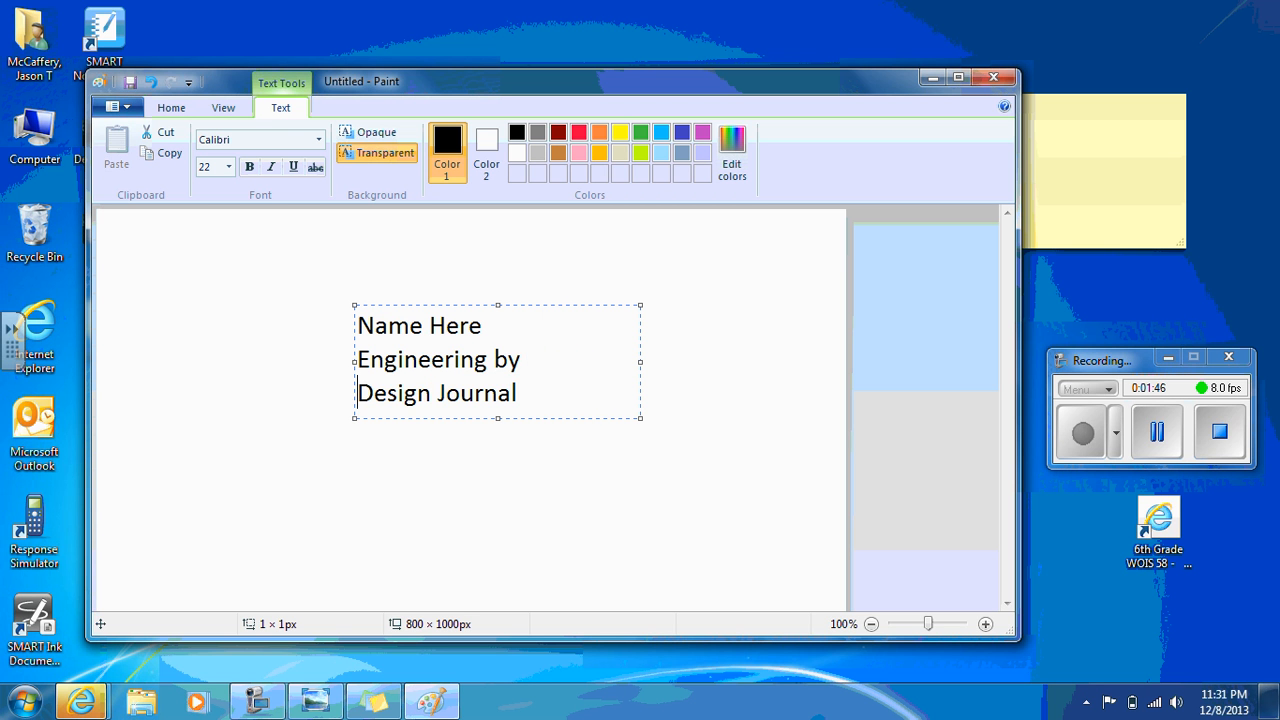
Indent the "Name Here" line with spaces to center it above the title
click(530, 395)
click(521, 360)
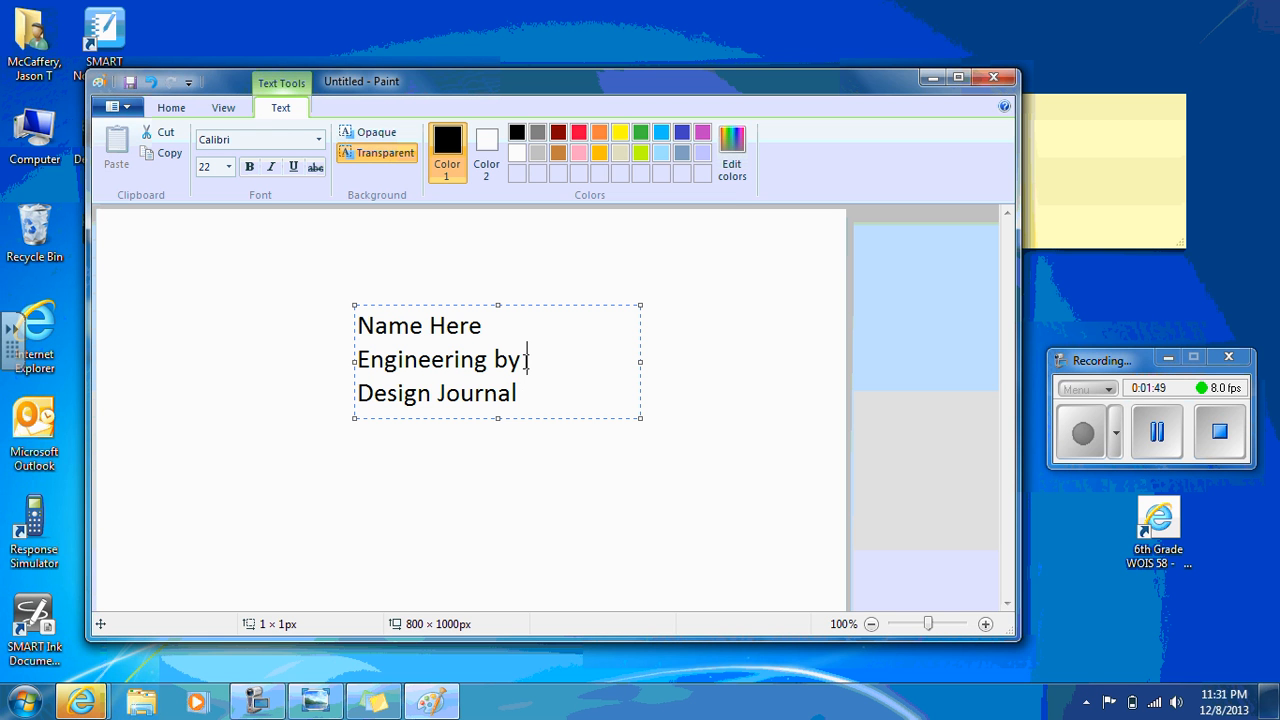
click(359, 326)
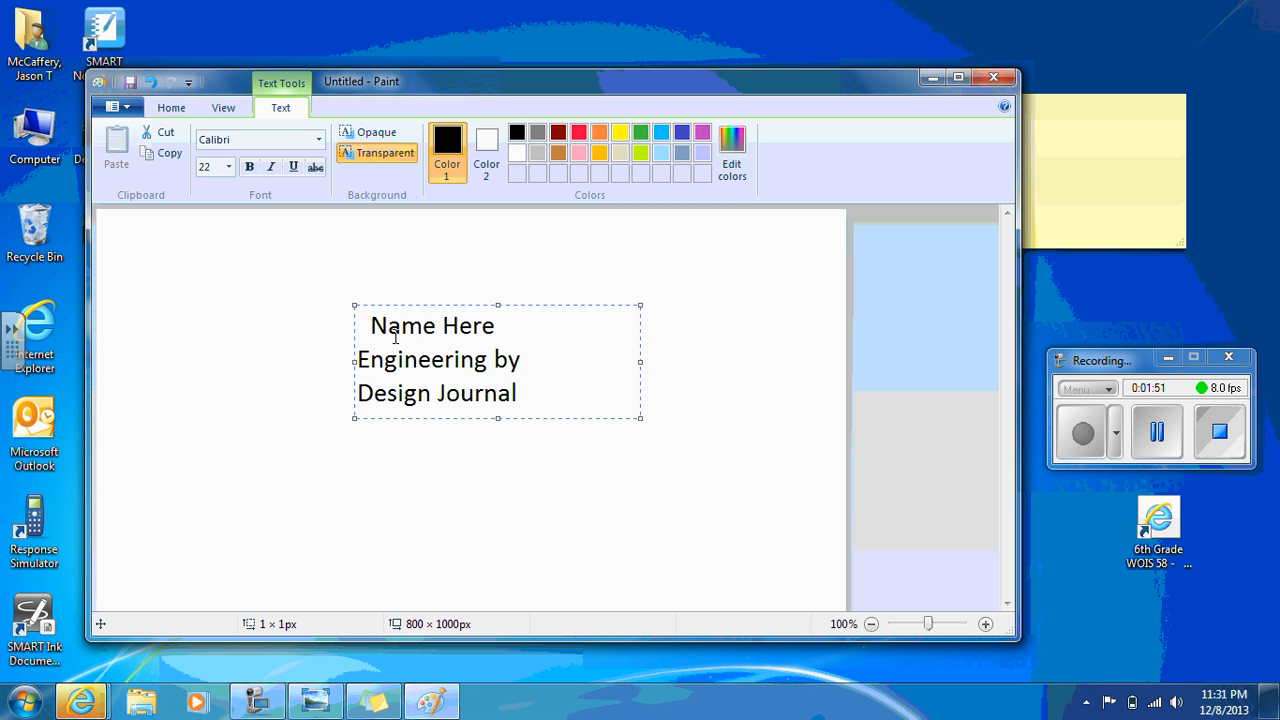
Add a new line reading "Grade 6" below "Design Journal"
click(547, 397)
key(Return)
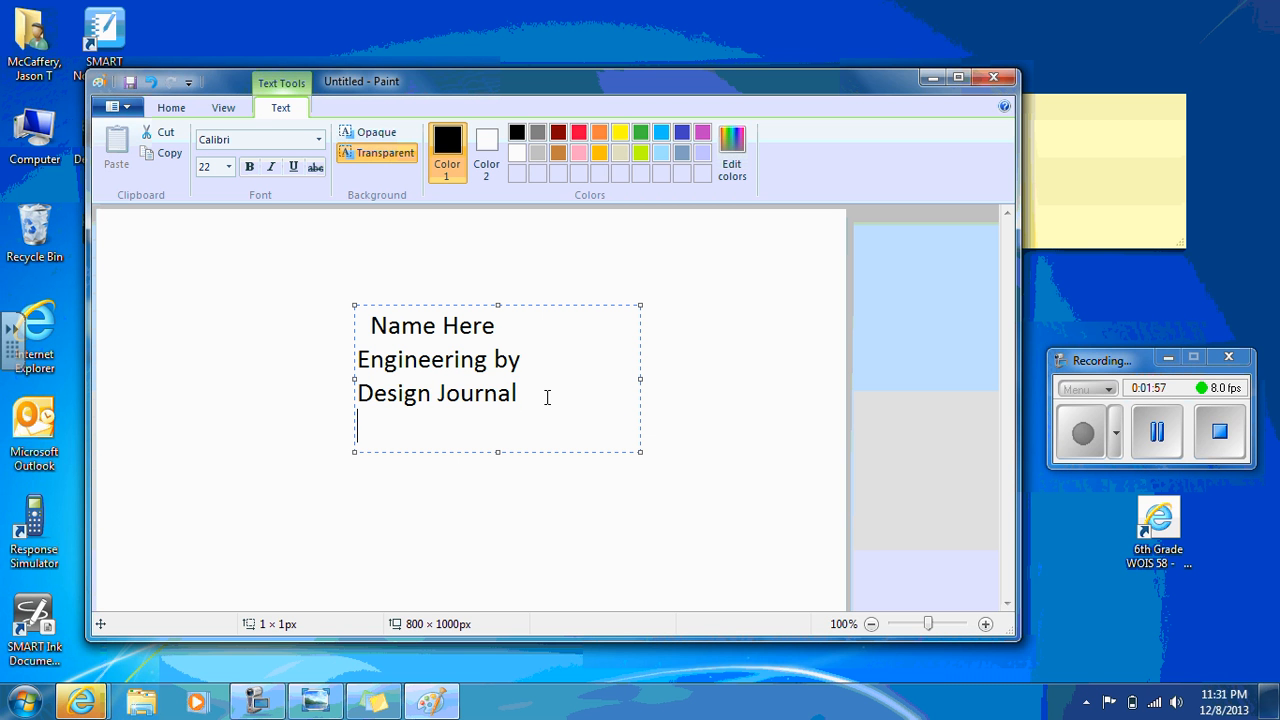
text(G)
text(ade)
key(BackSpace)
key(BackSpace)
key(BackSpace)
text(rage)
key(BackSpace)
key(BackSpace)
text(de )
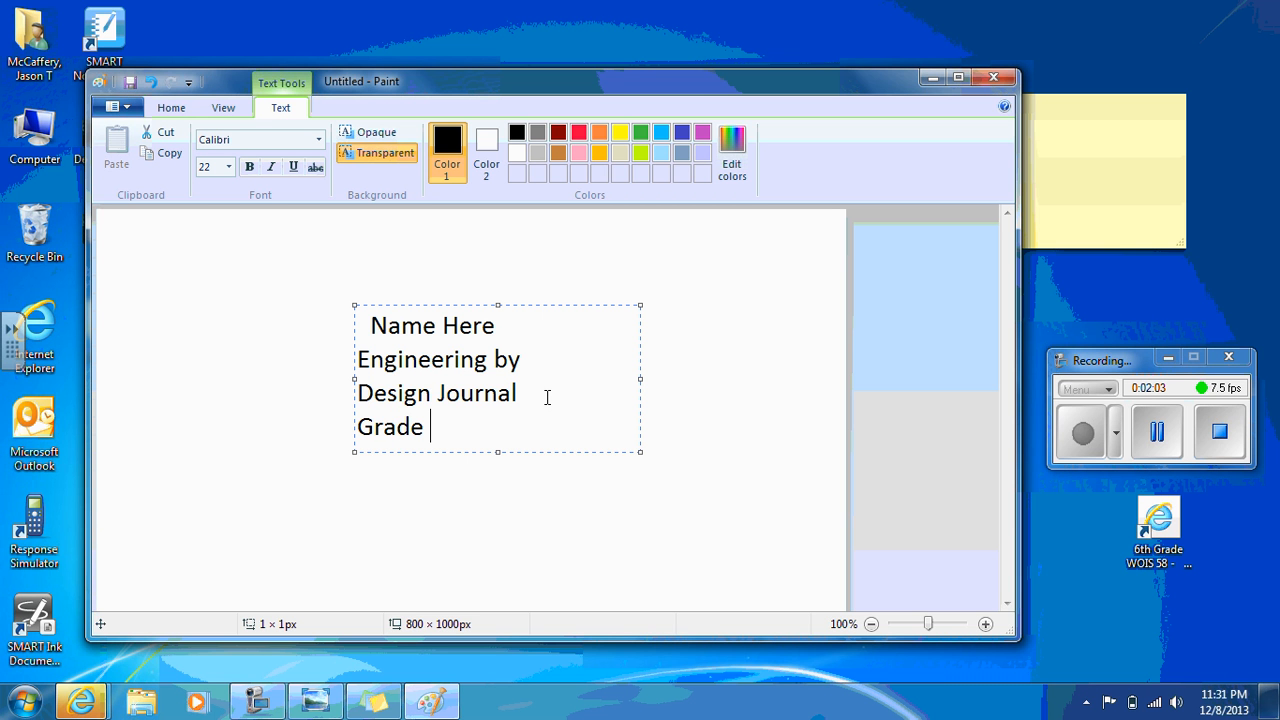
text(6)
Add the teacher's name on a last line, center the two bottom lines with spaces, and finalize the text
key(Return)
text(Mrs. )
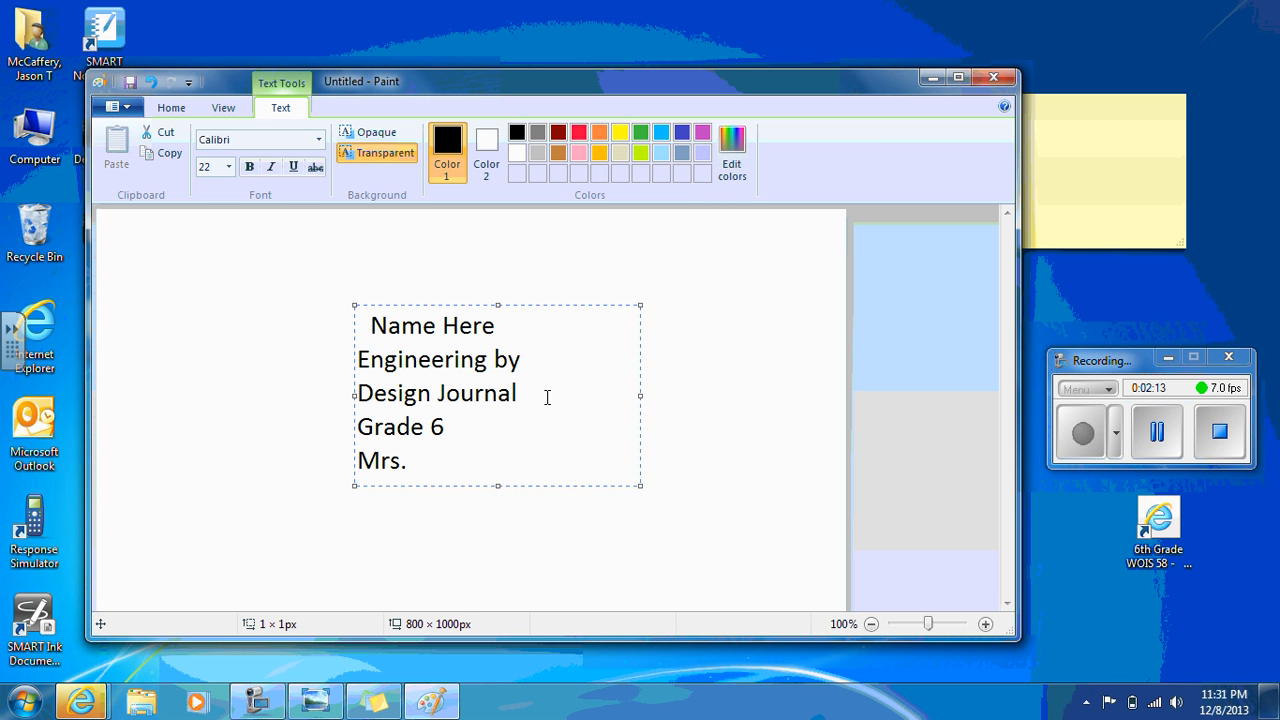
text(White.)
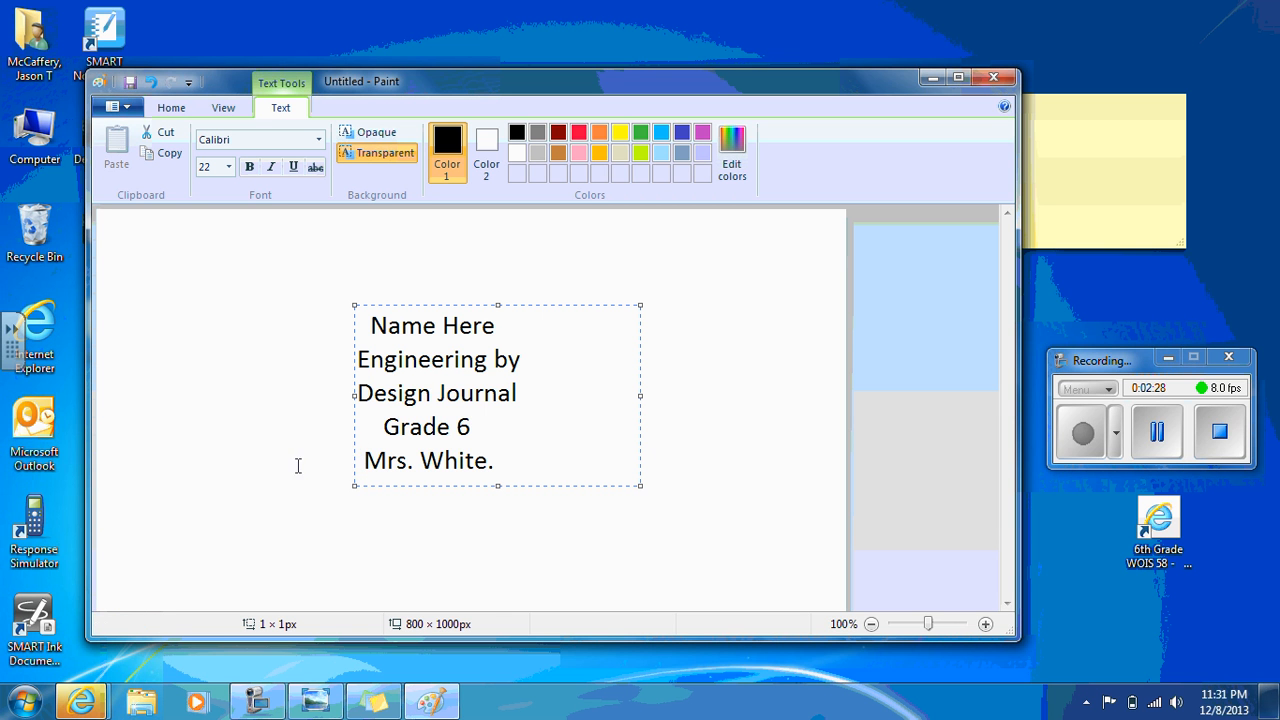
click(273, 414)
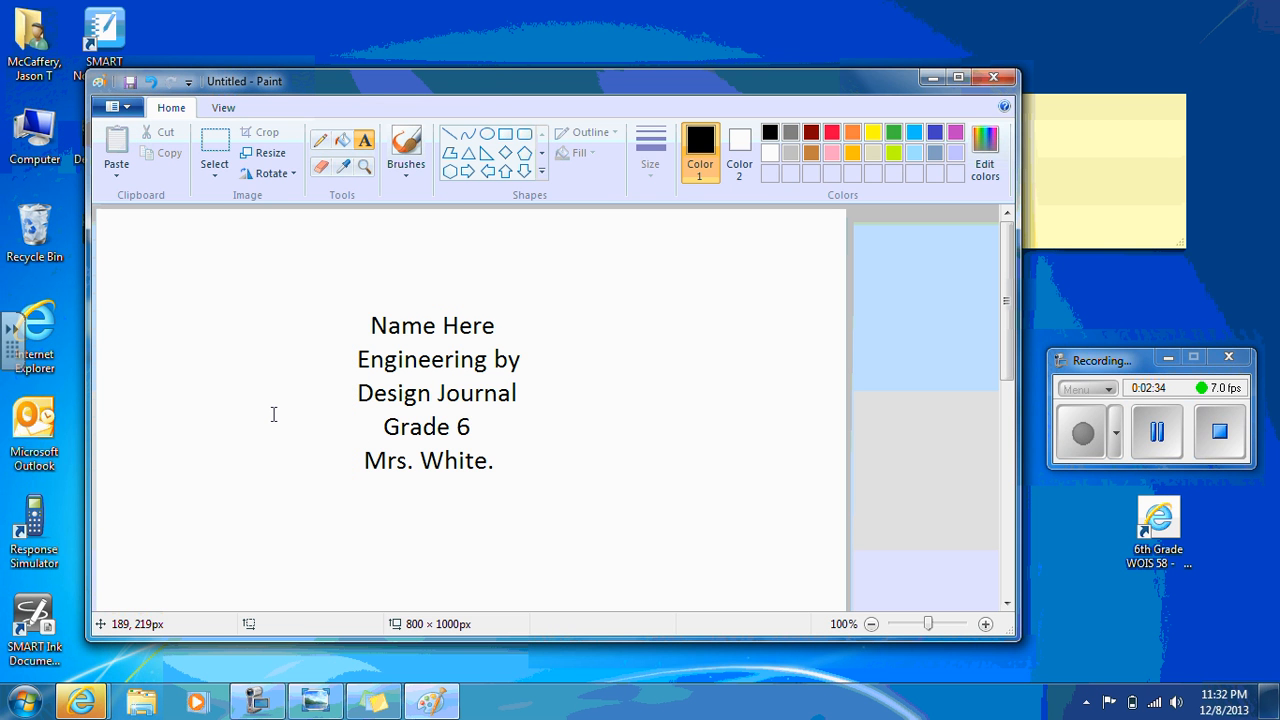
Cover the existing "Name Here" line with a new opaque-background text box reading "Name Here"
click(369, 304)
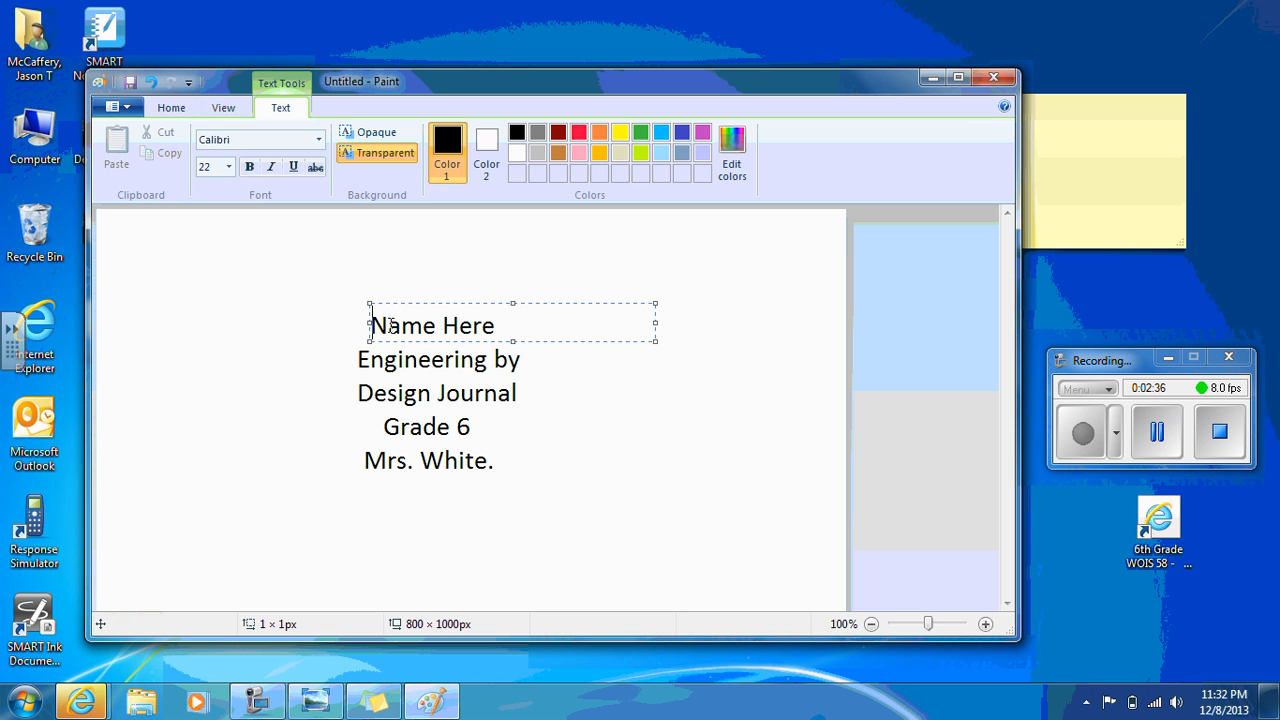
text(Nikki)
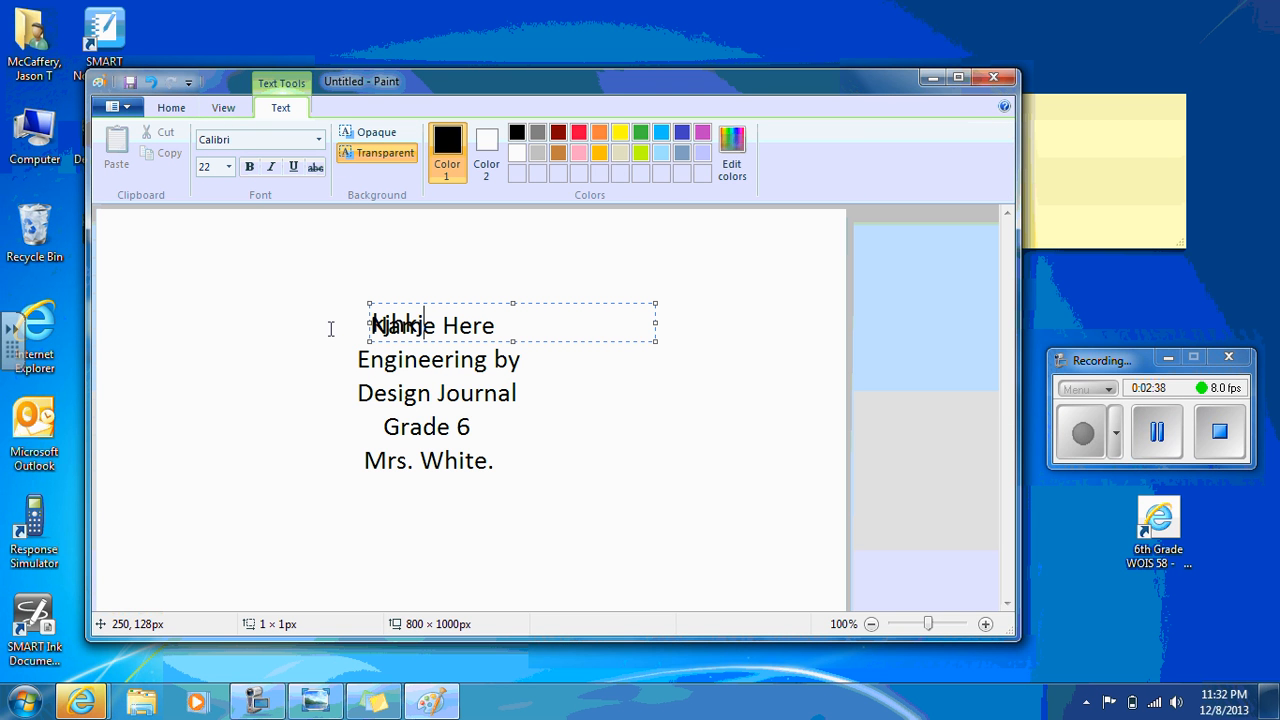
key(ctrl+z)
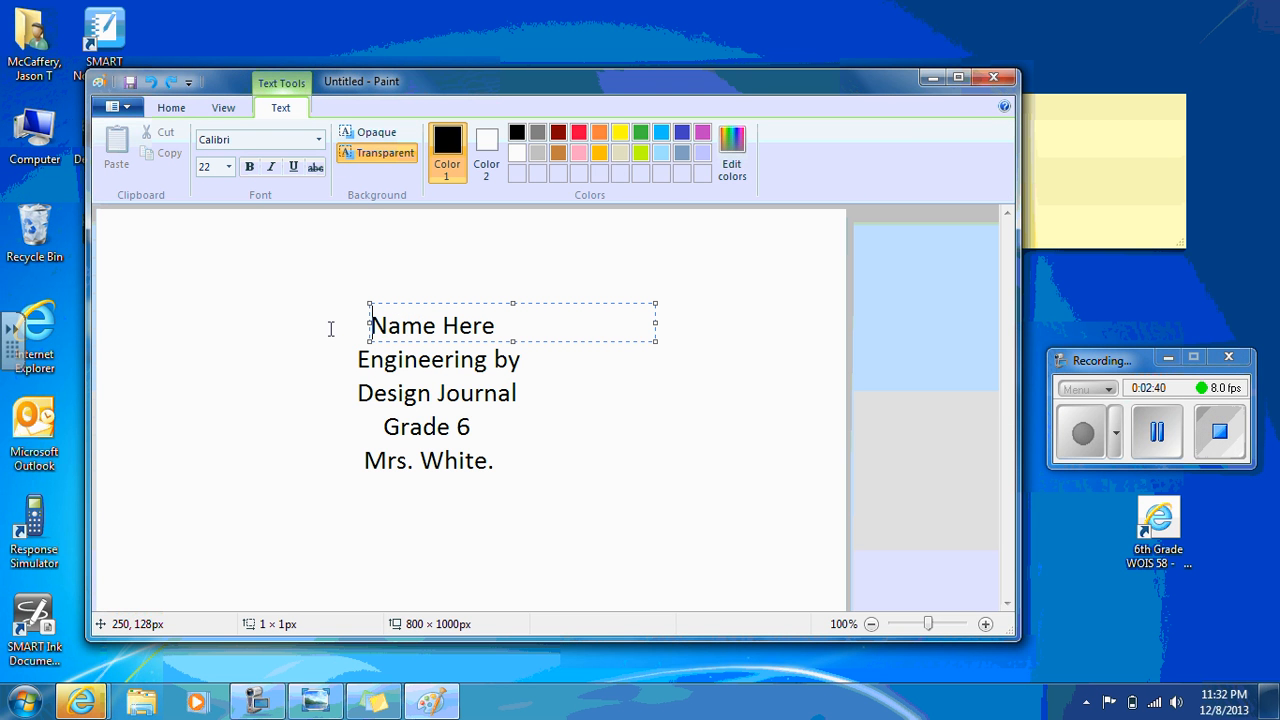
click(370, 134)
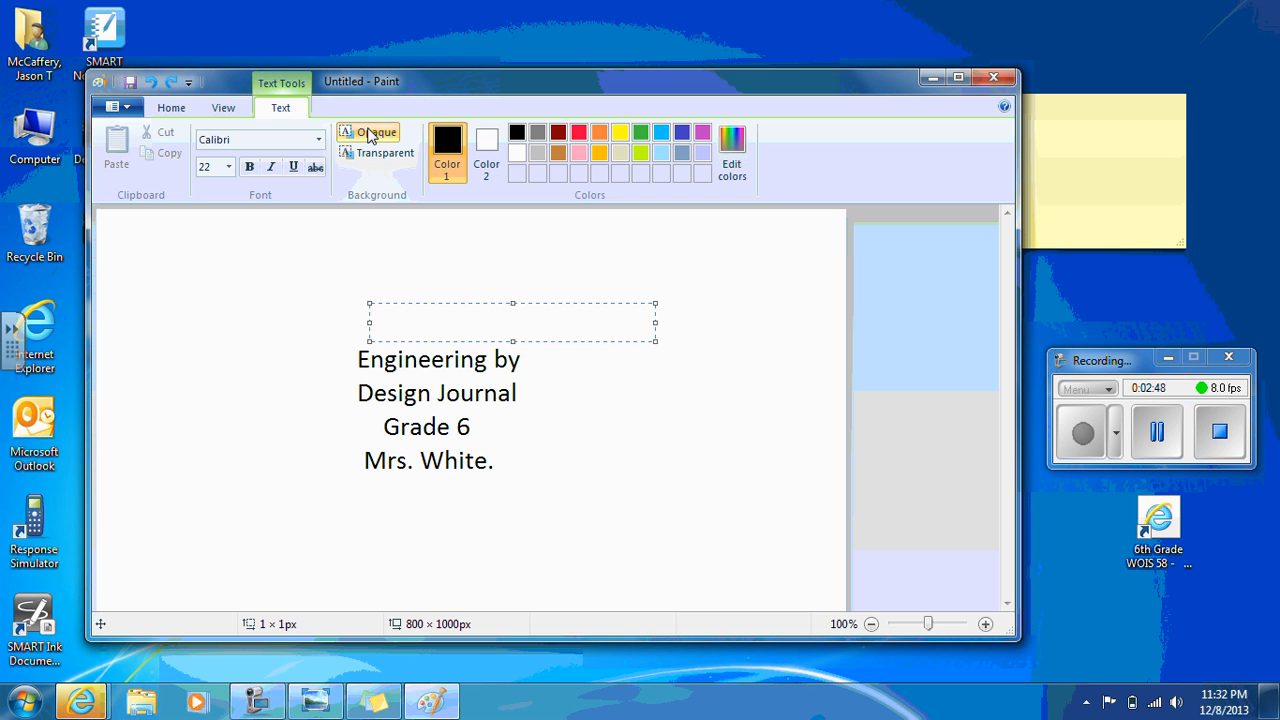
text(Name Here)
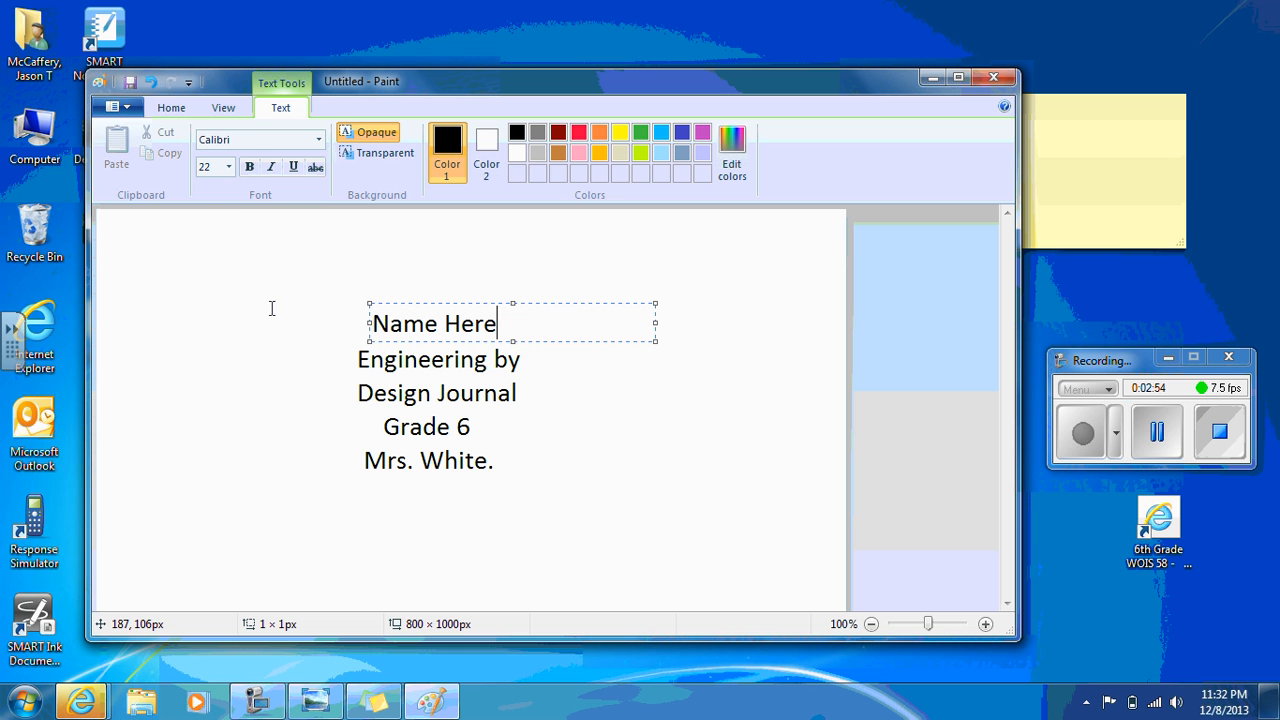
Browse the available font sizes and font families, and finalize the "Name Here" text box without changing its formatting
click(228, 167)
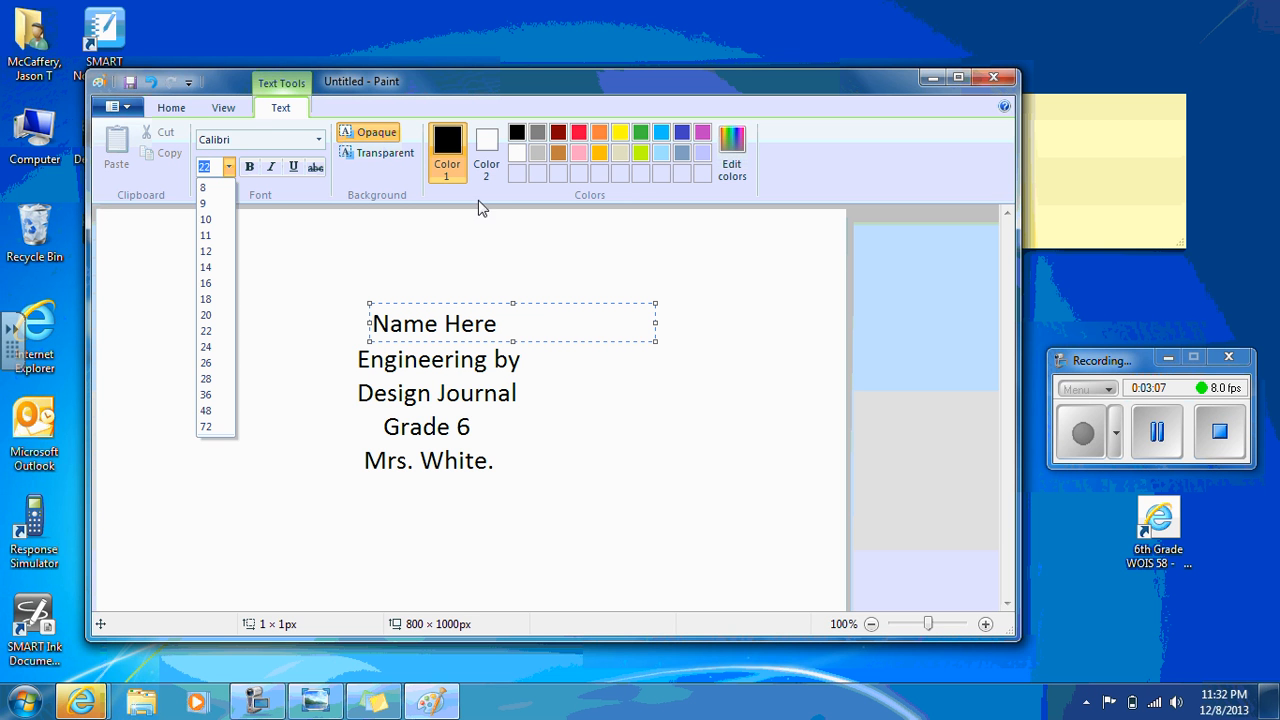
click(319, 141)
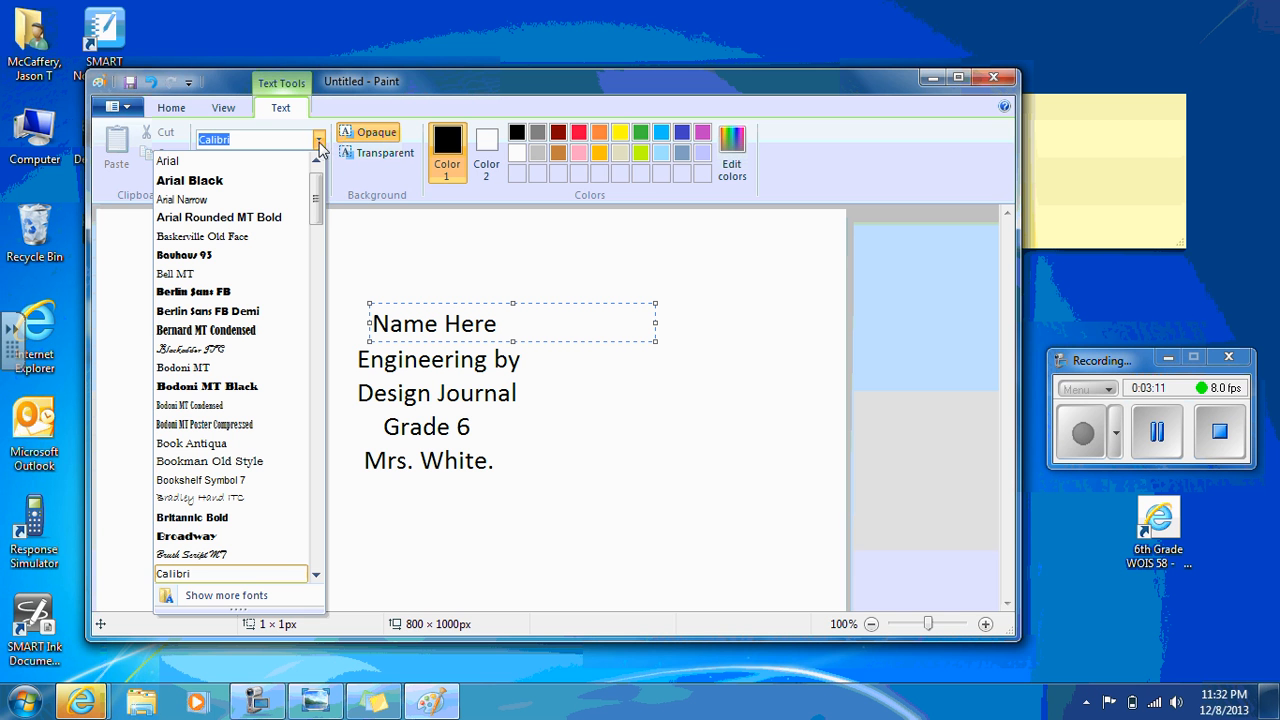
click(424, 252)
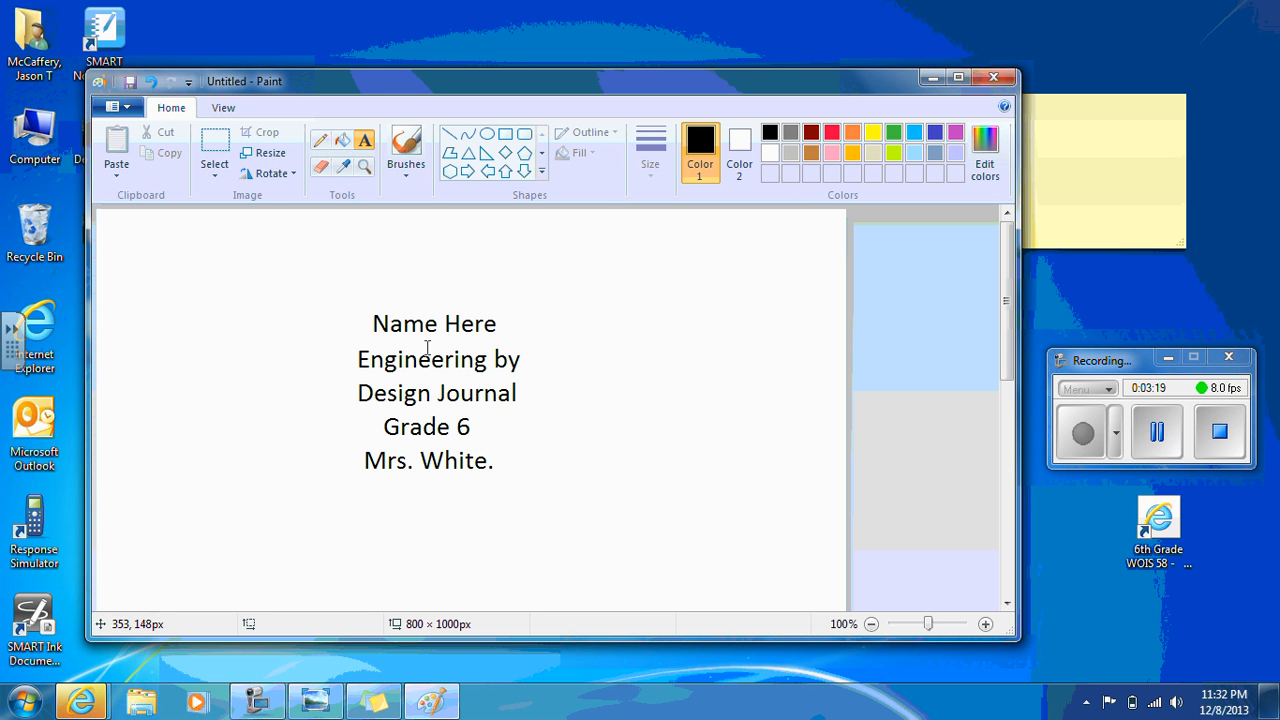
Select the whole title text block with a selection about 297 × 281 px and move it down toward the page's middle
click(223, 107)
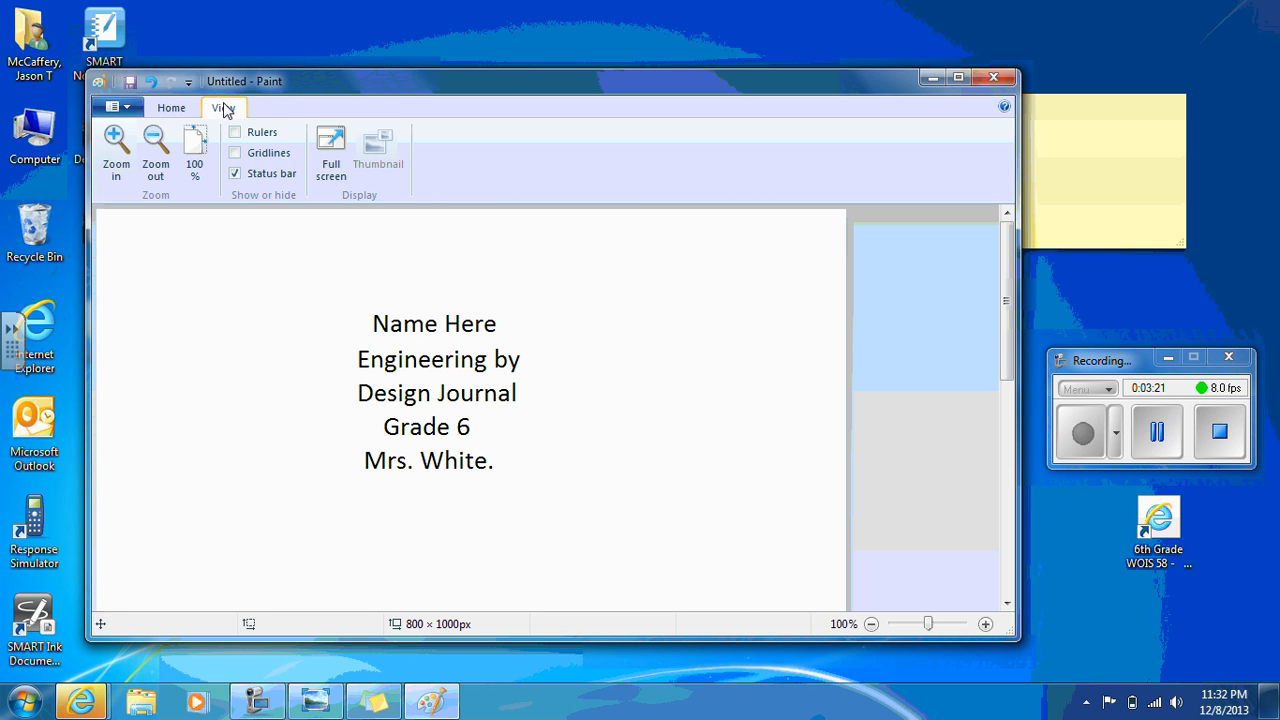
click(154, 142)
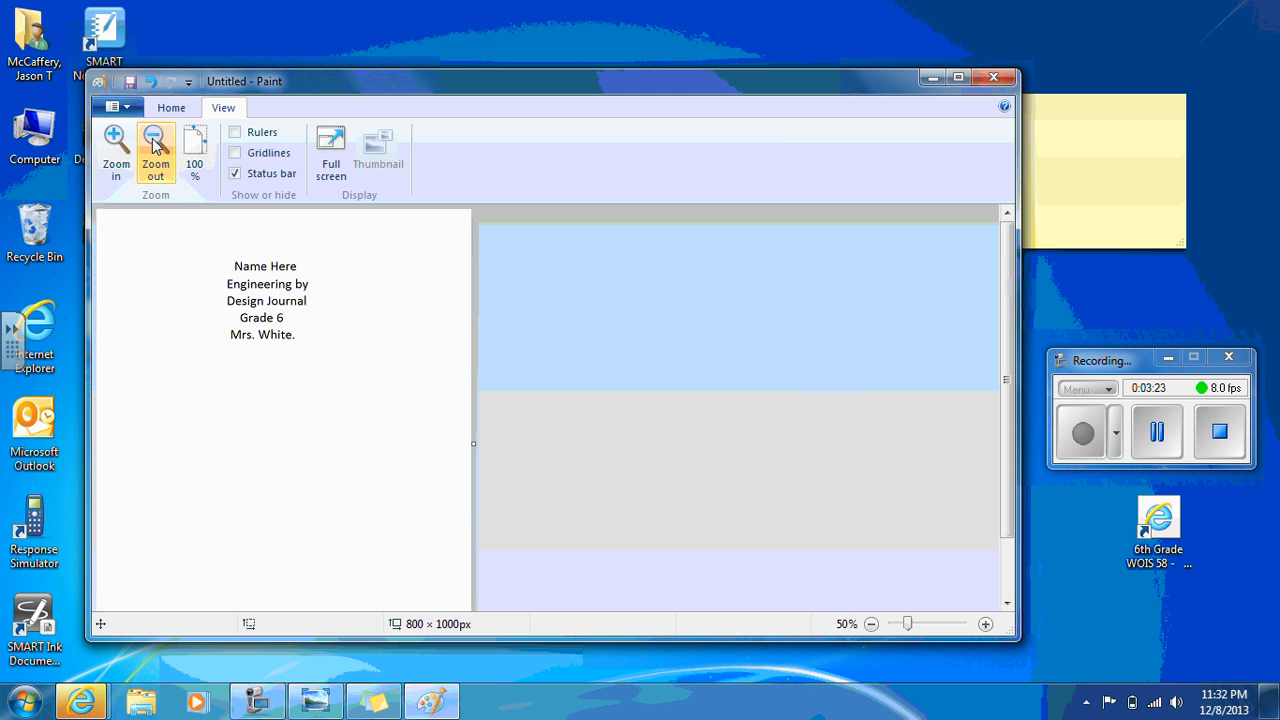
click(154, 142)
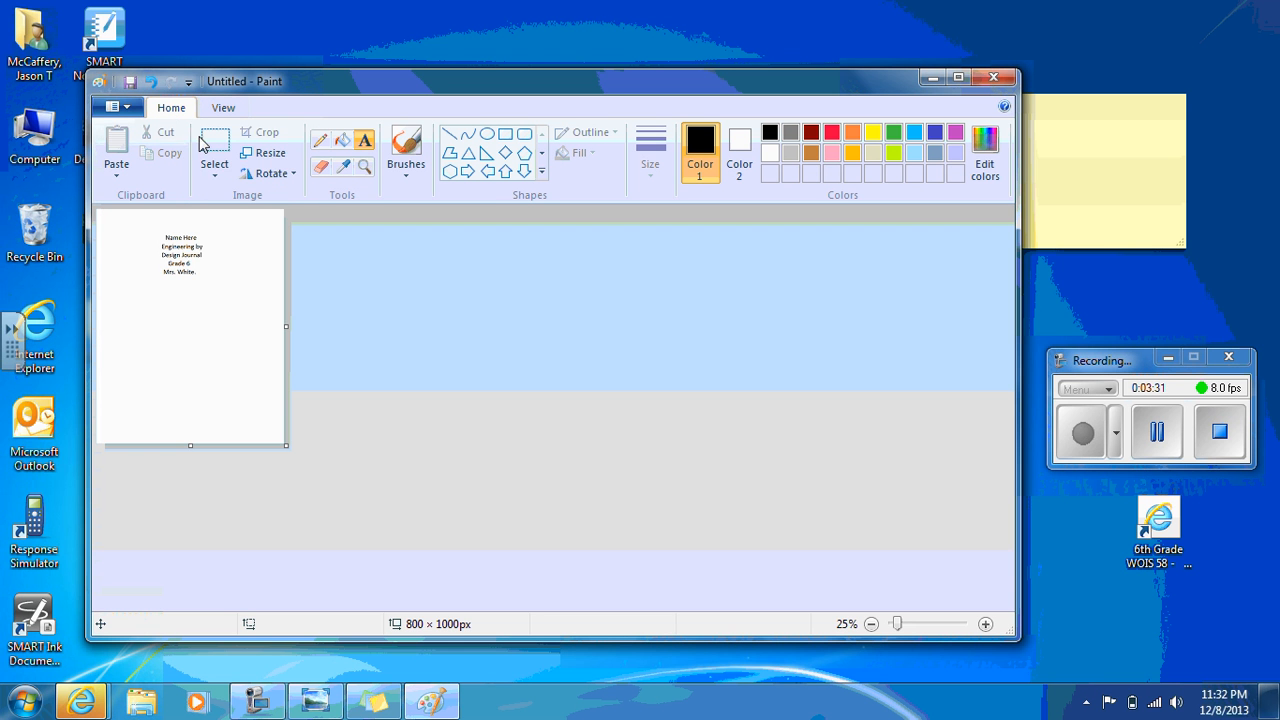
click(214, 148)
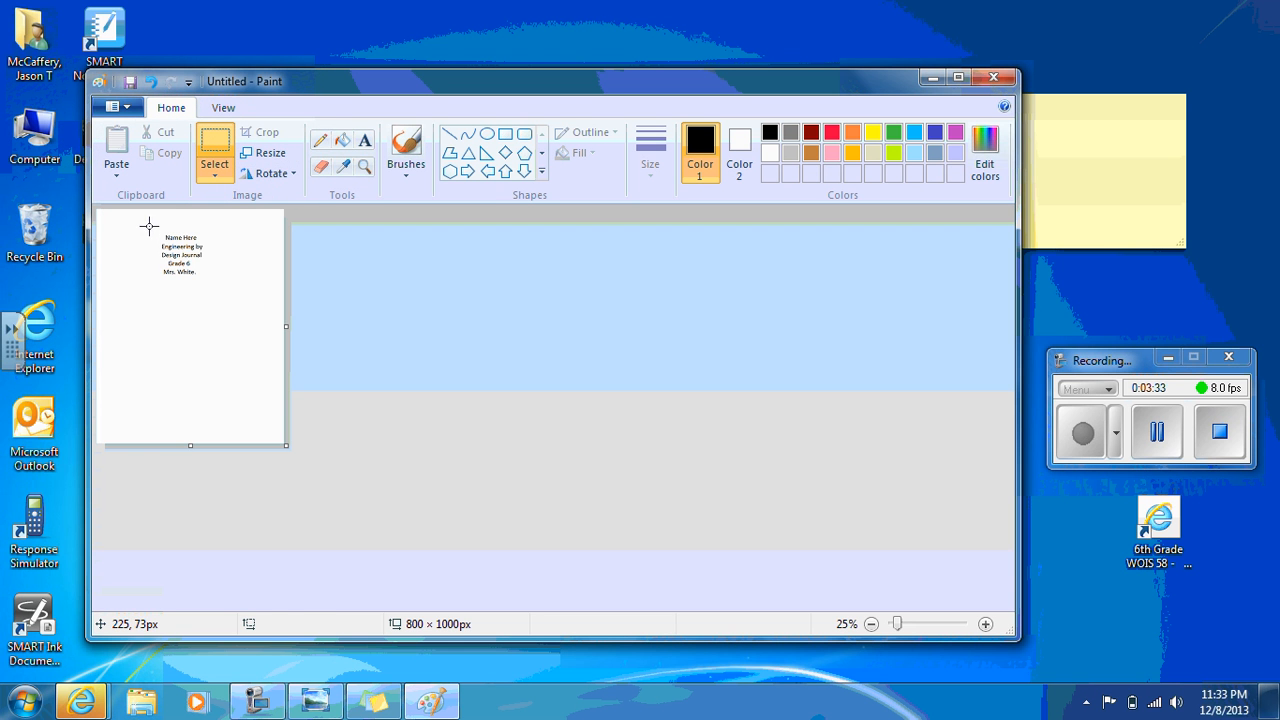
drag(148, 226, 208, 303)
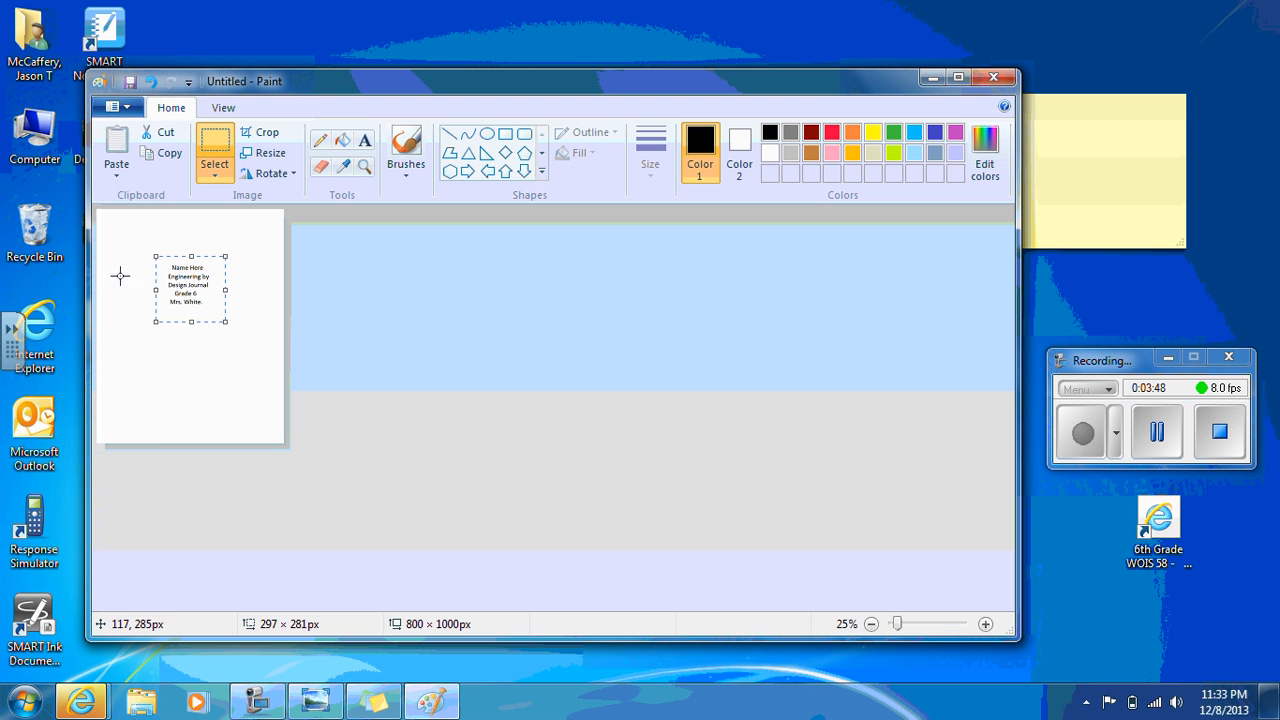
click(220, 361)
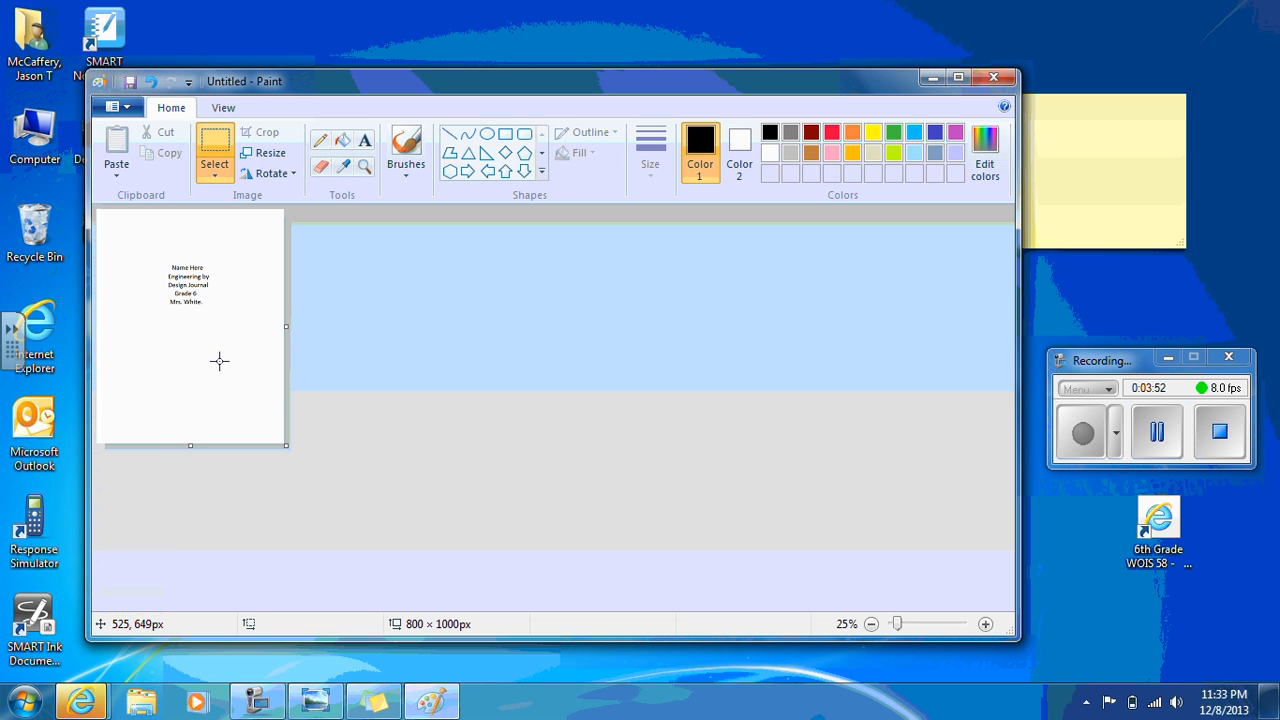
Select the title text block again with a selection about 261 × 233 px, nudge it slightly farther down, and deselect it
click(223, 107)
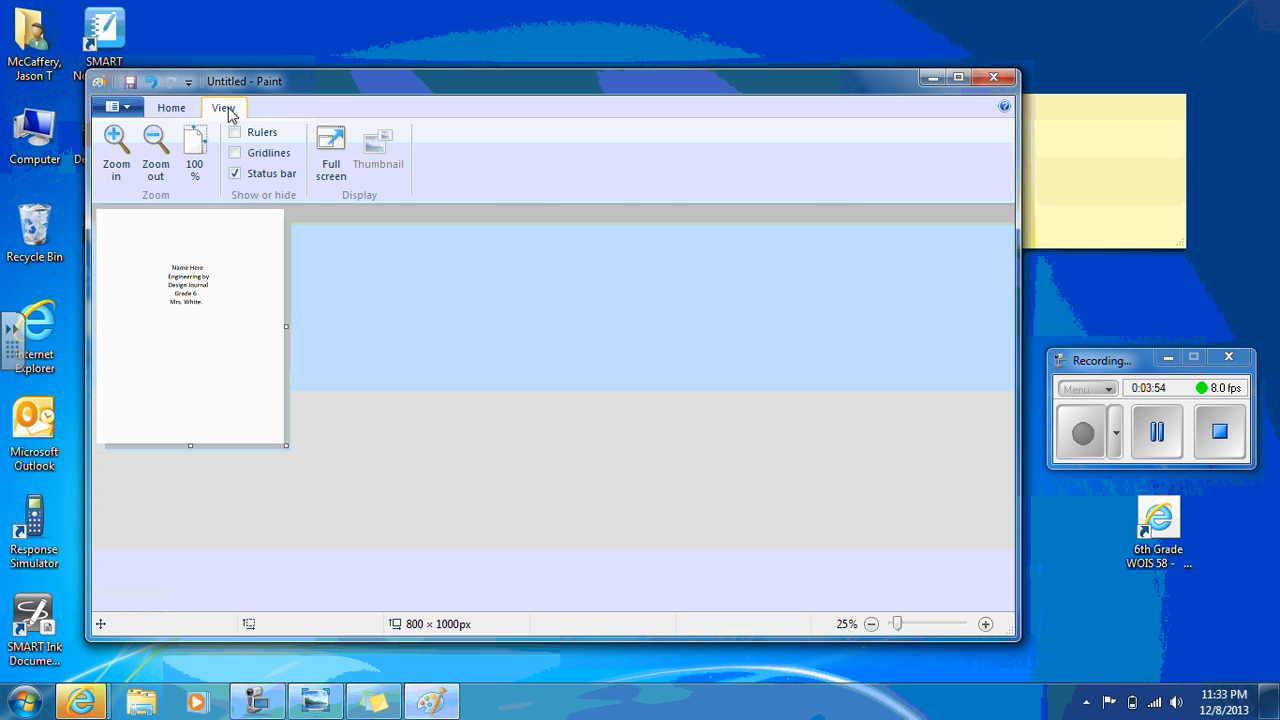
click(116, 150)
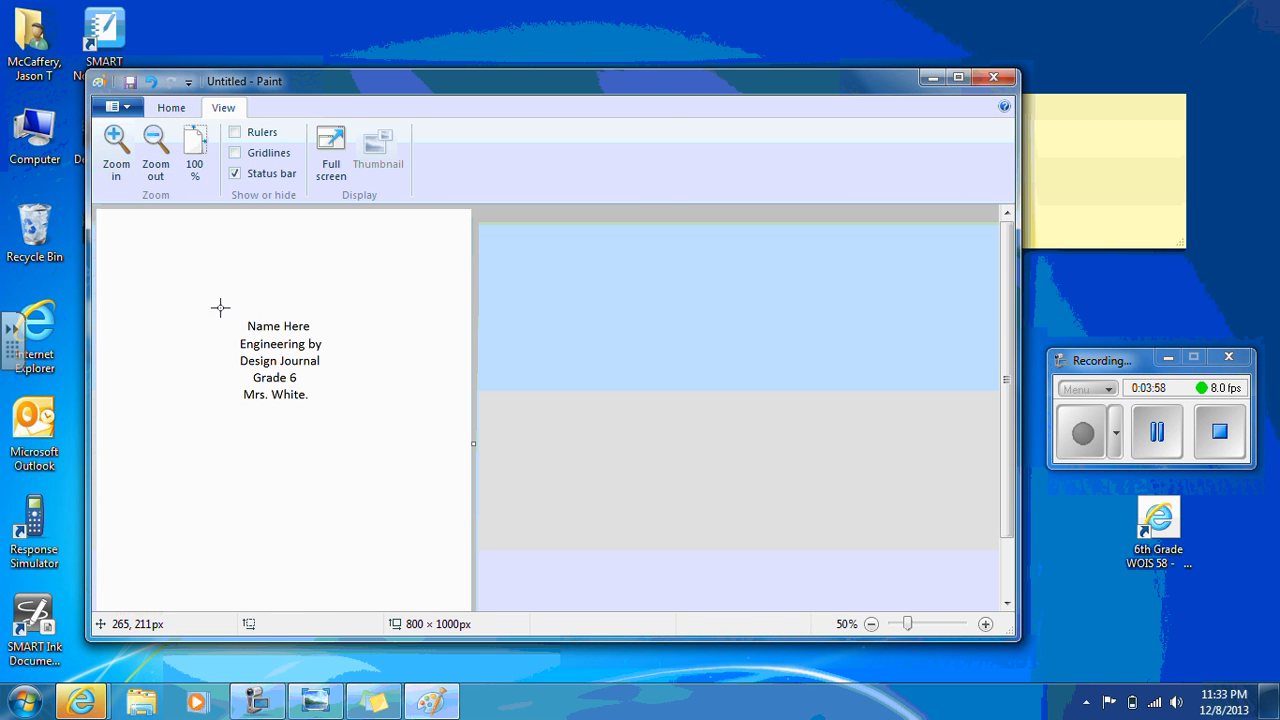
drag(220, 307, 346, 418)
mouse_move(291, 356)
mouse_down()
mouse_move(278, 355)
mouse_move(295, 365)
mouse_up()
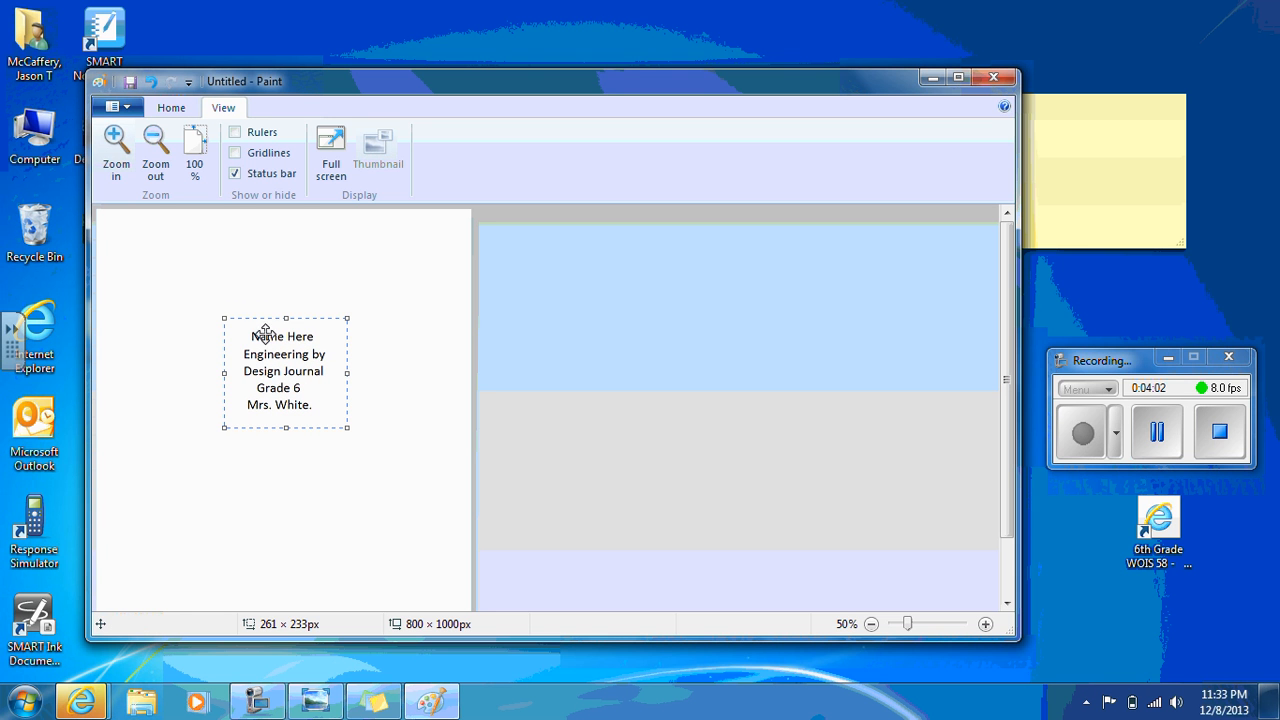
click(232, 272)
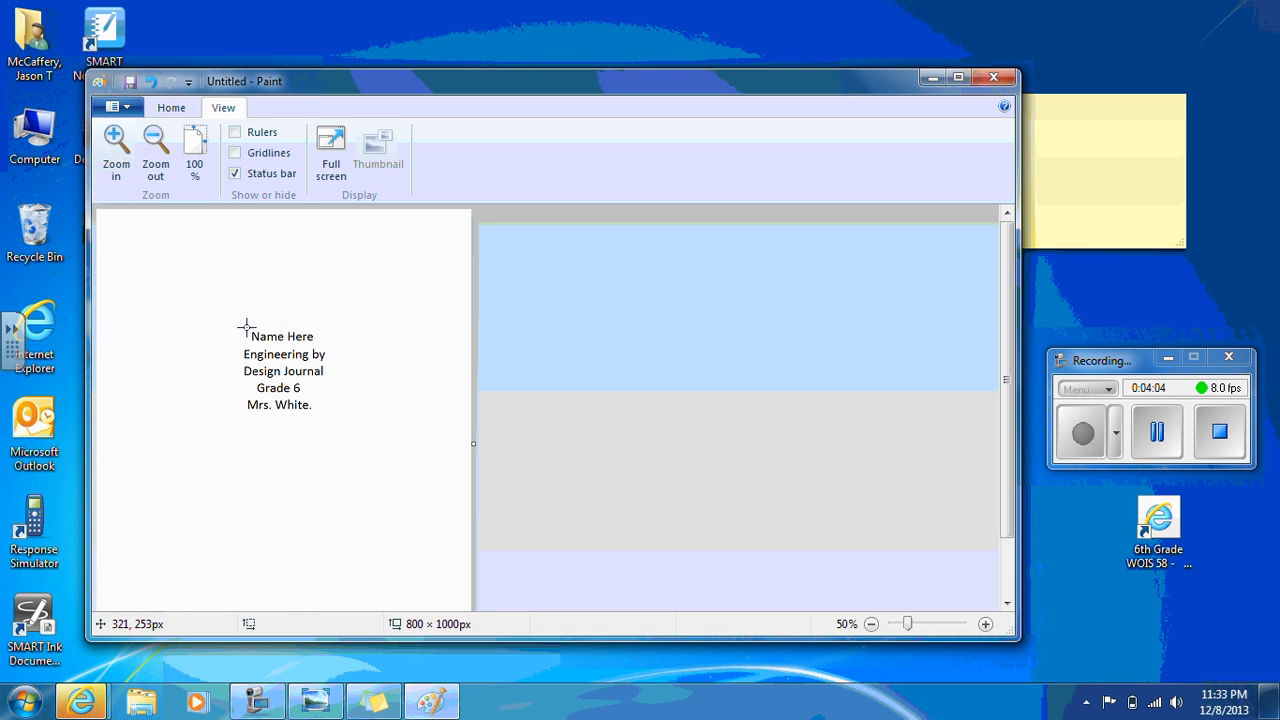
Select only the "Name Here" line, about 151 × 39 px, and move it slightly down closer to "Engineering by"
drag(249, 329, 319, 346)
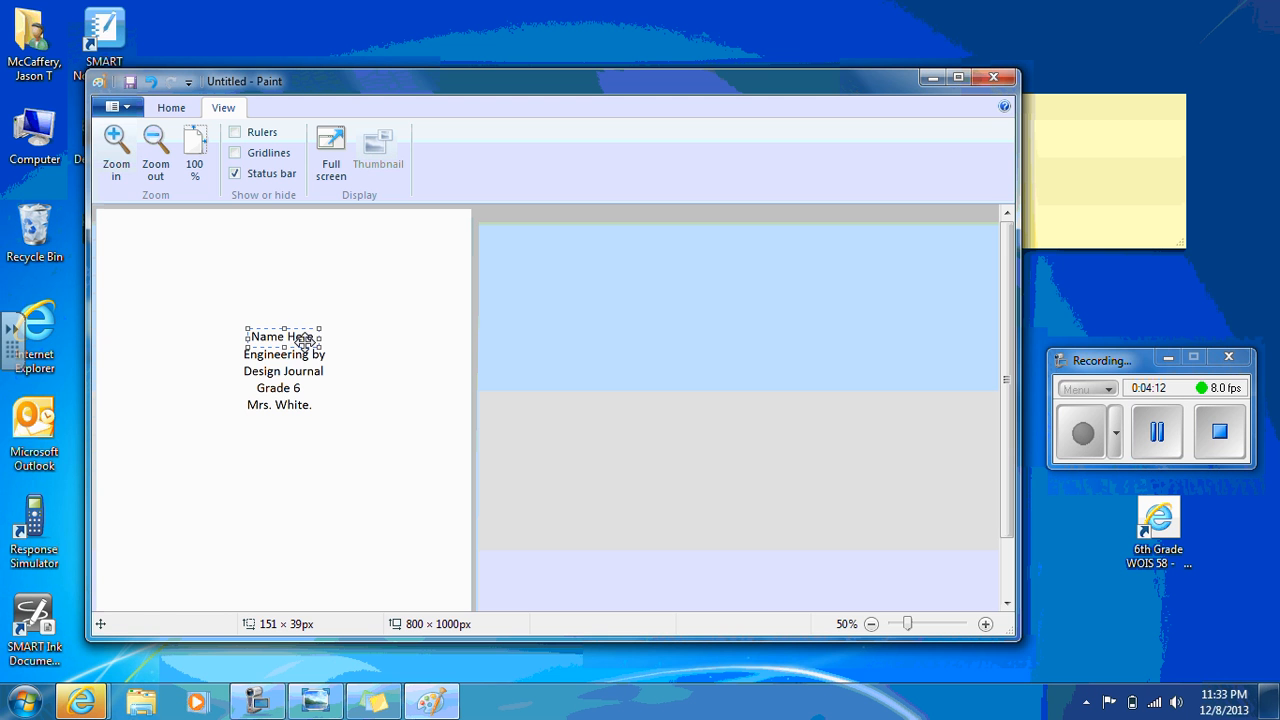
mouse_move(300, 334)
mouse_down()
mouse_move(329, 334)
mouse_move(327, 312)
mouse_move(304, 342)
mouse_up()
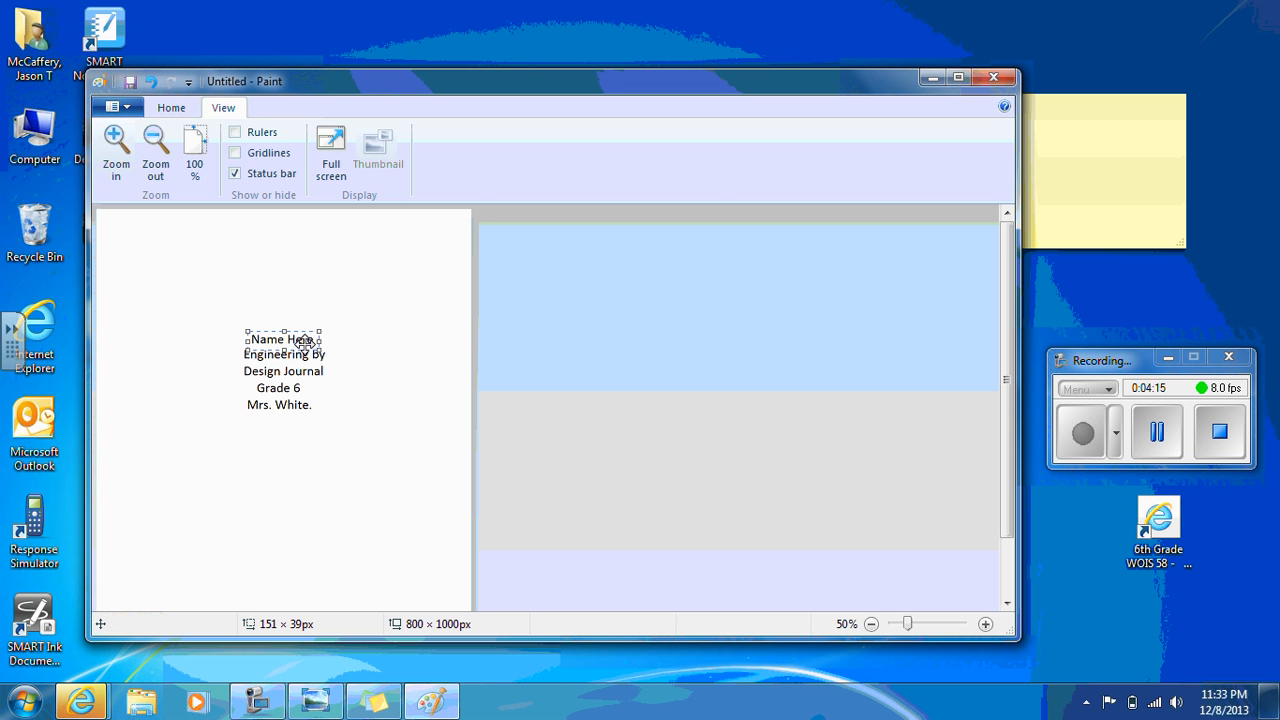
click(283, 290)
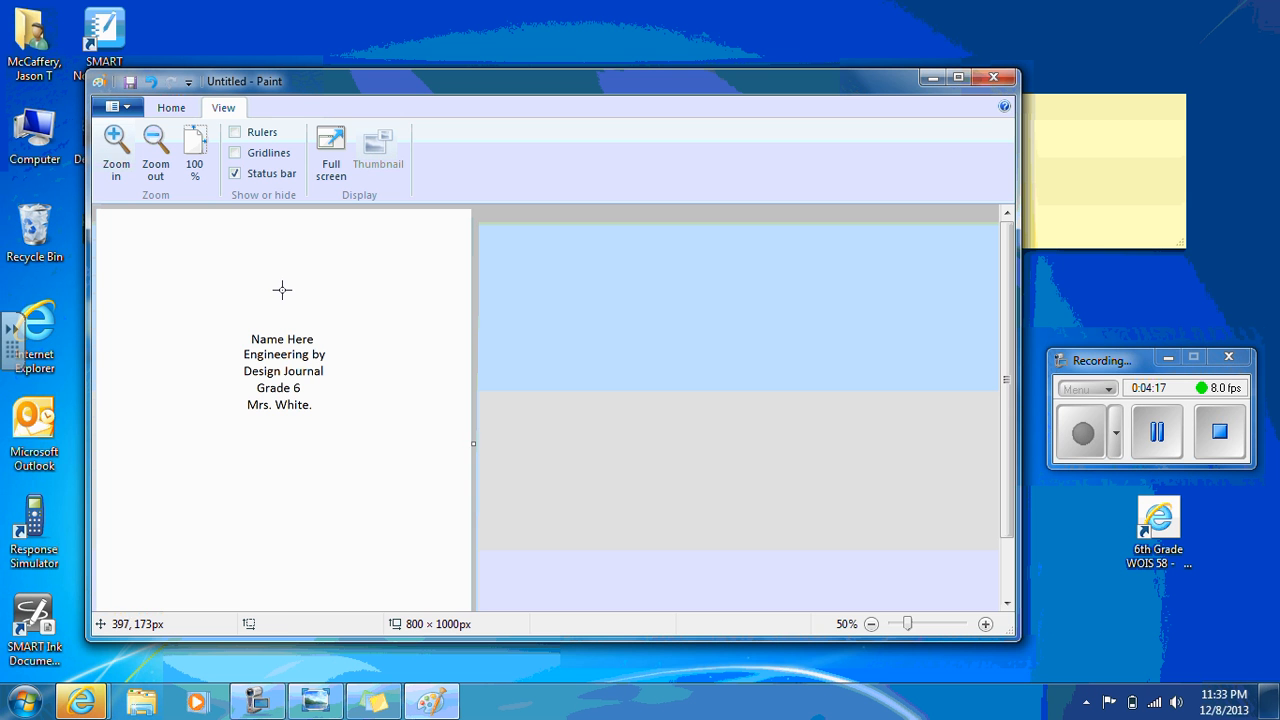
Try moving a selection about 123 × 405 px covering the right half of the text block, and undo the move
drag(281, 290, 337, 480)
drag(314, 429, 339, 459)
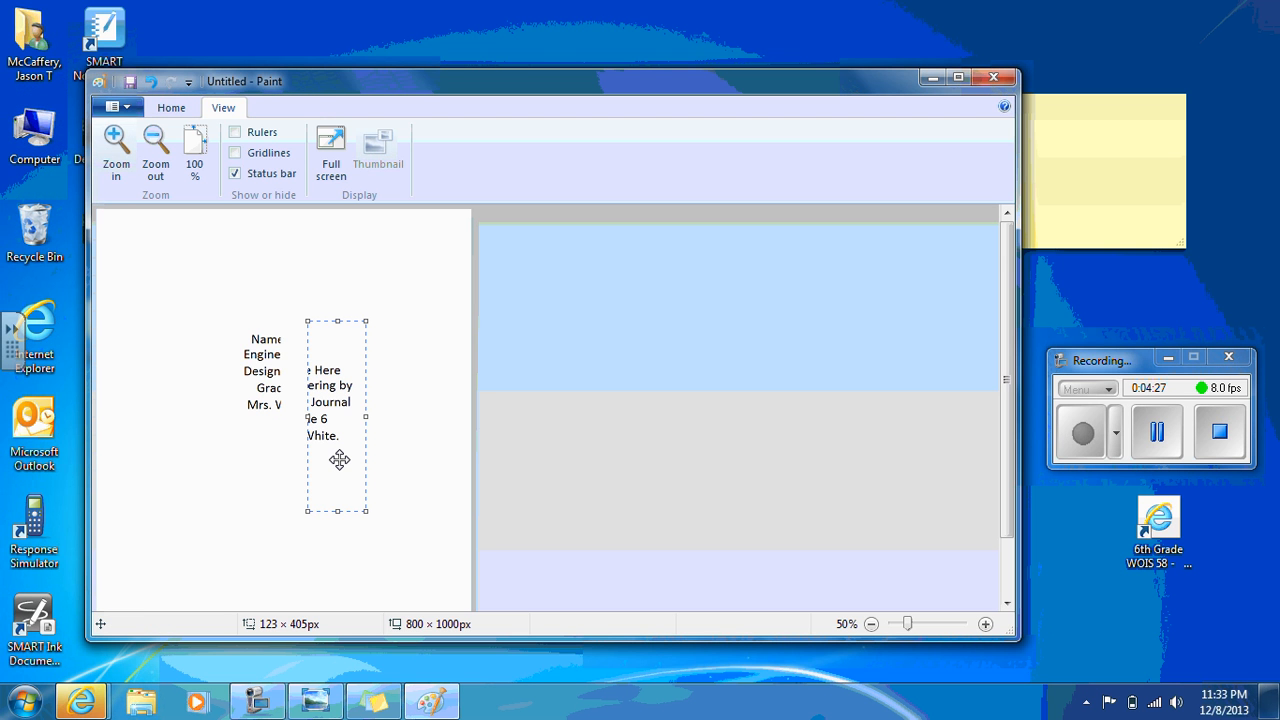
key(ctrl+z)
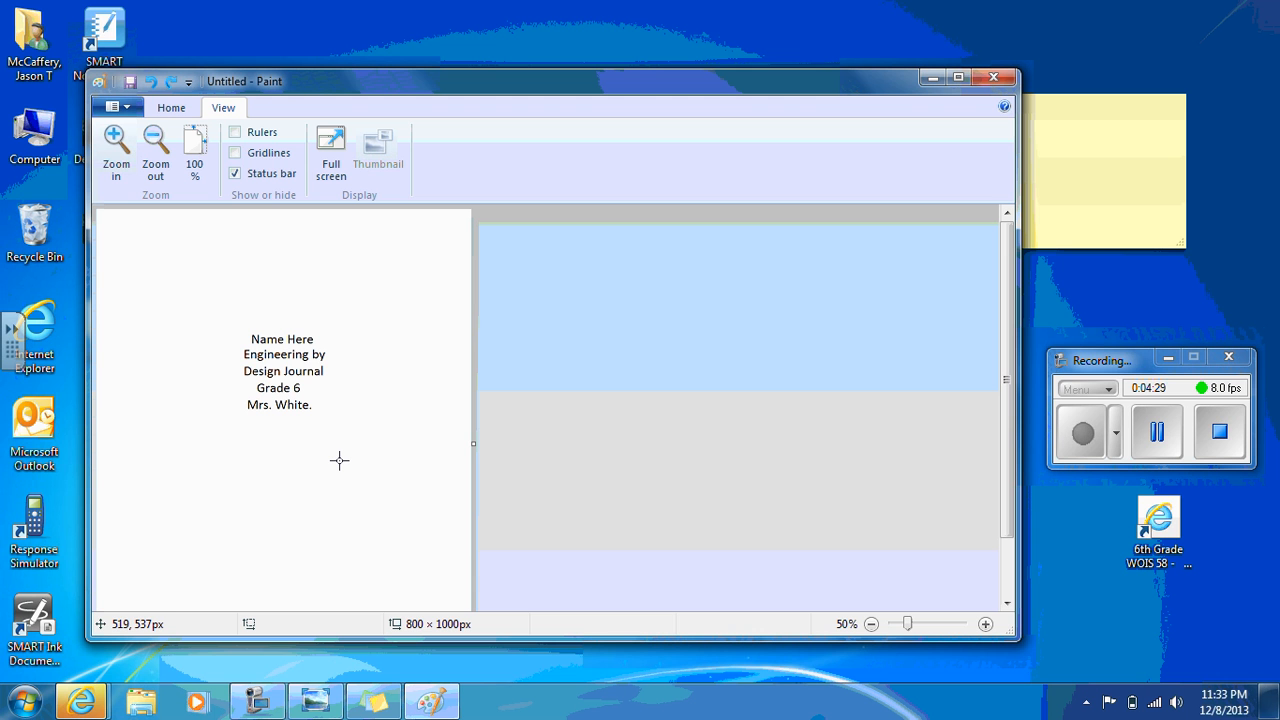
Start saving the picture under a new name and choose the removable drive 890890890 (E:) as the location
click(122, 107)
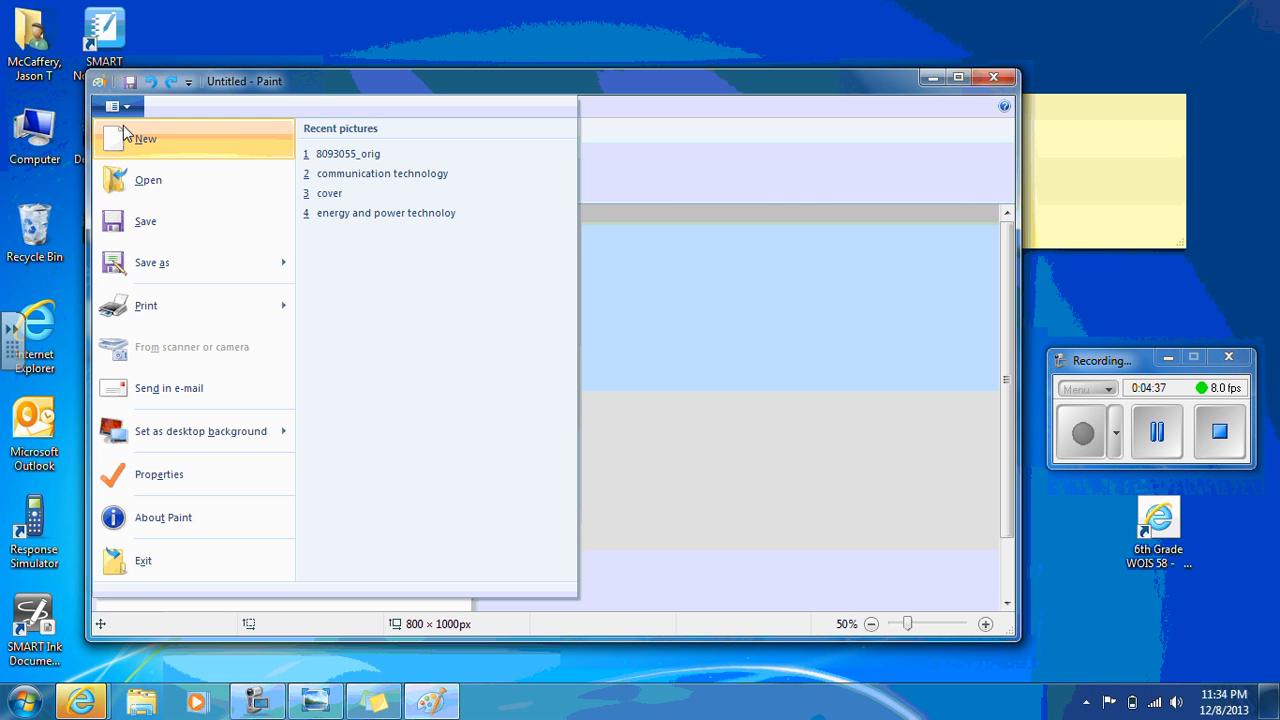
click(158, 262)
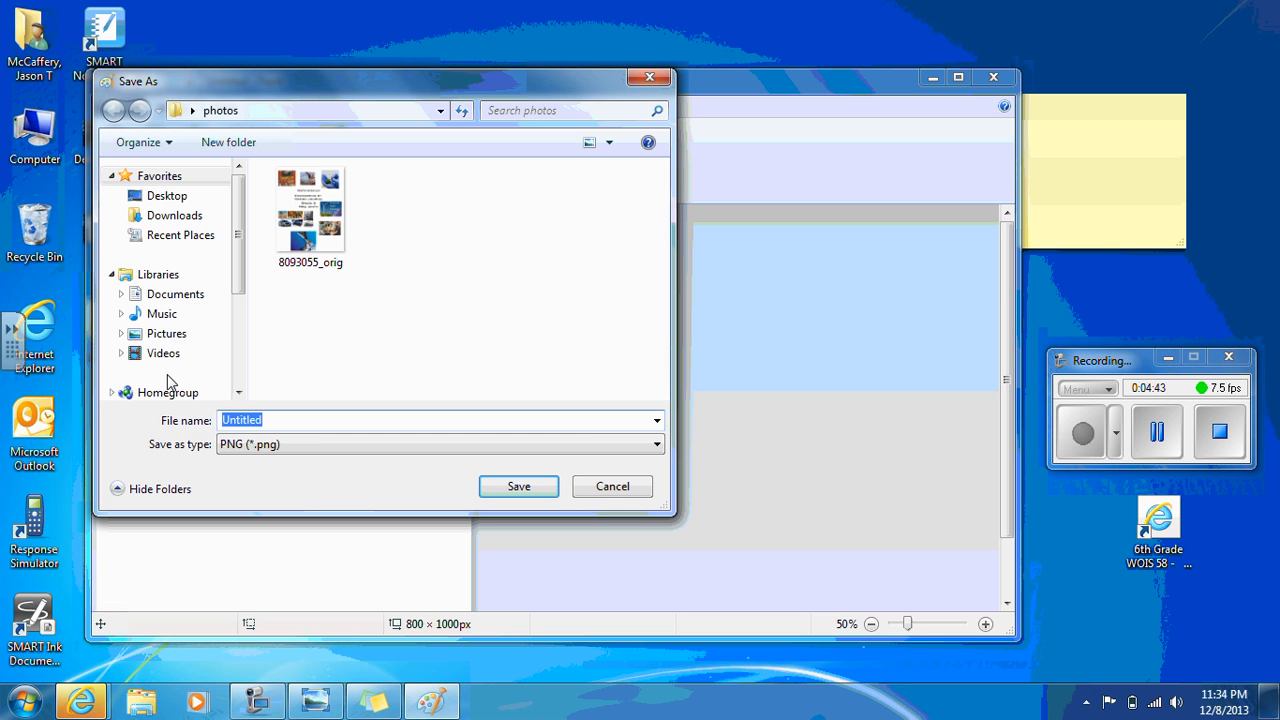
drag(240, 225, 249, 277)
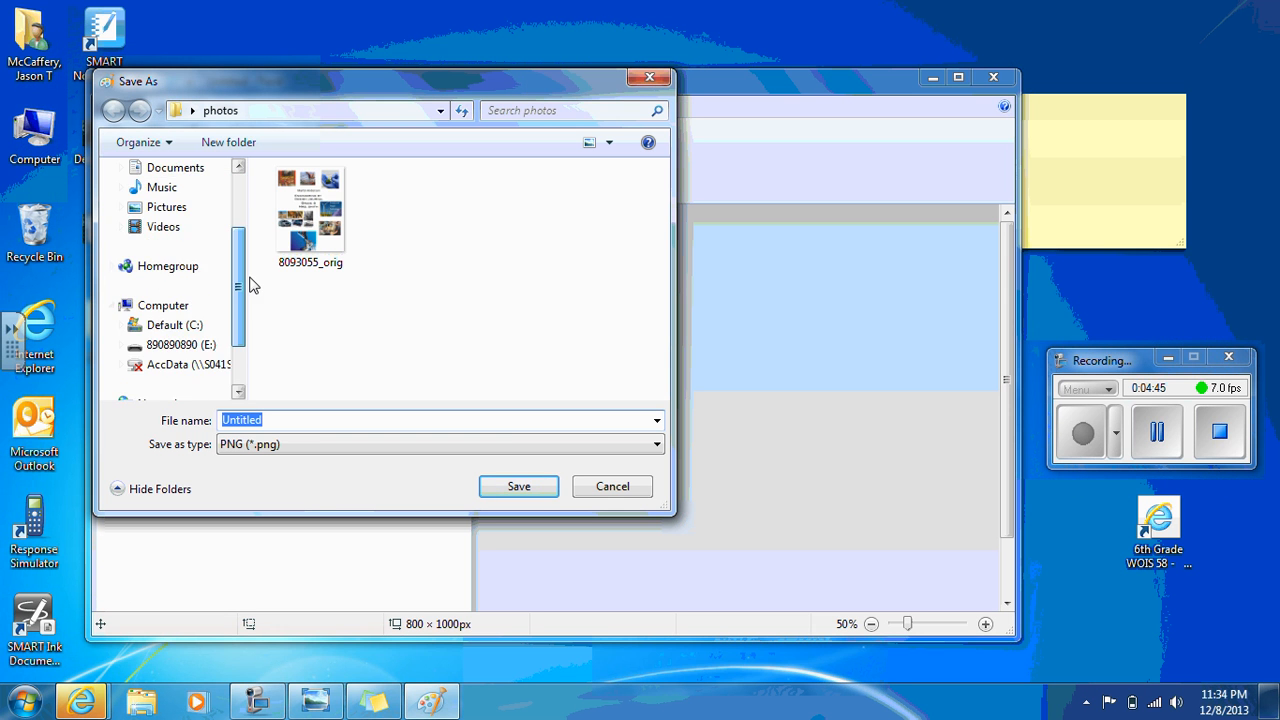
click(164, 345)
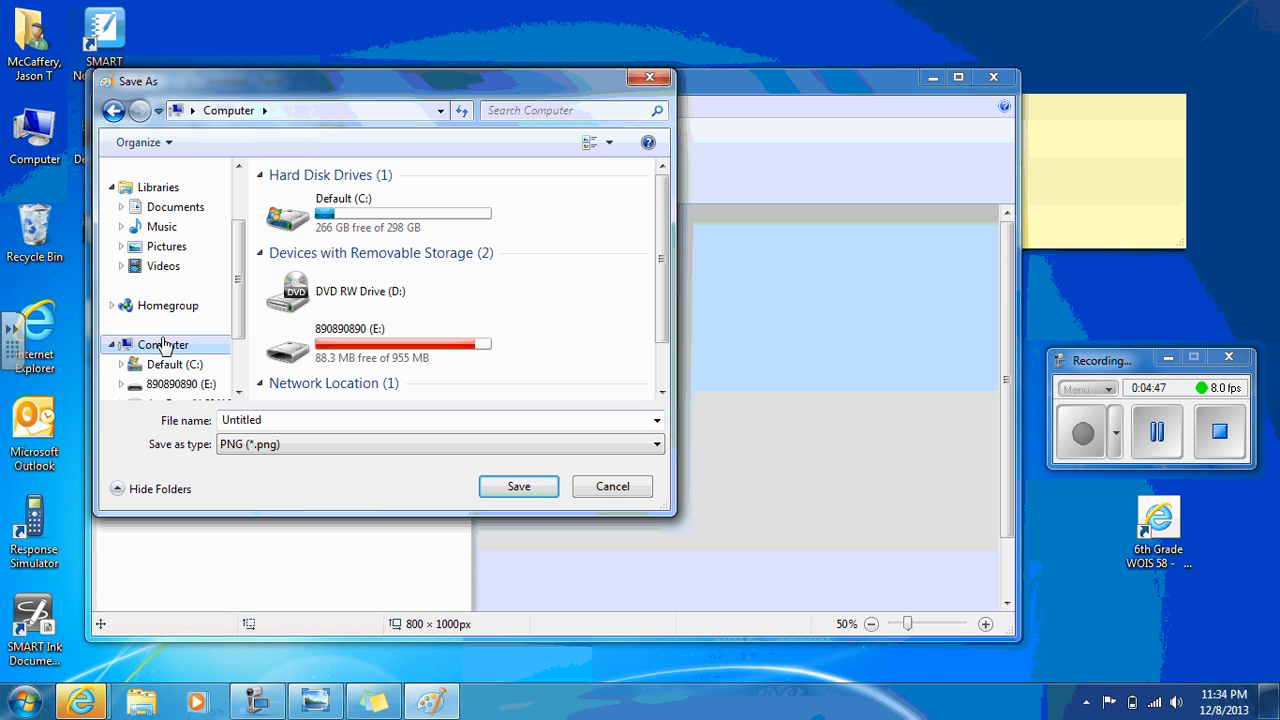
double_click(368, 338)
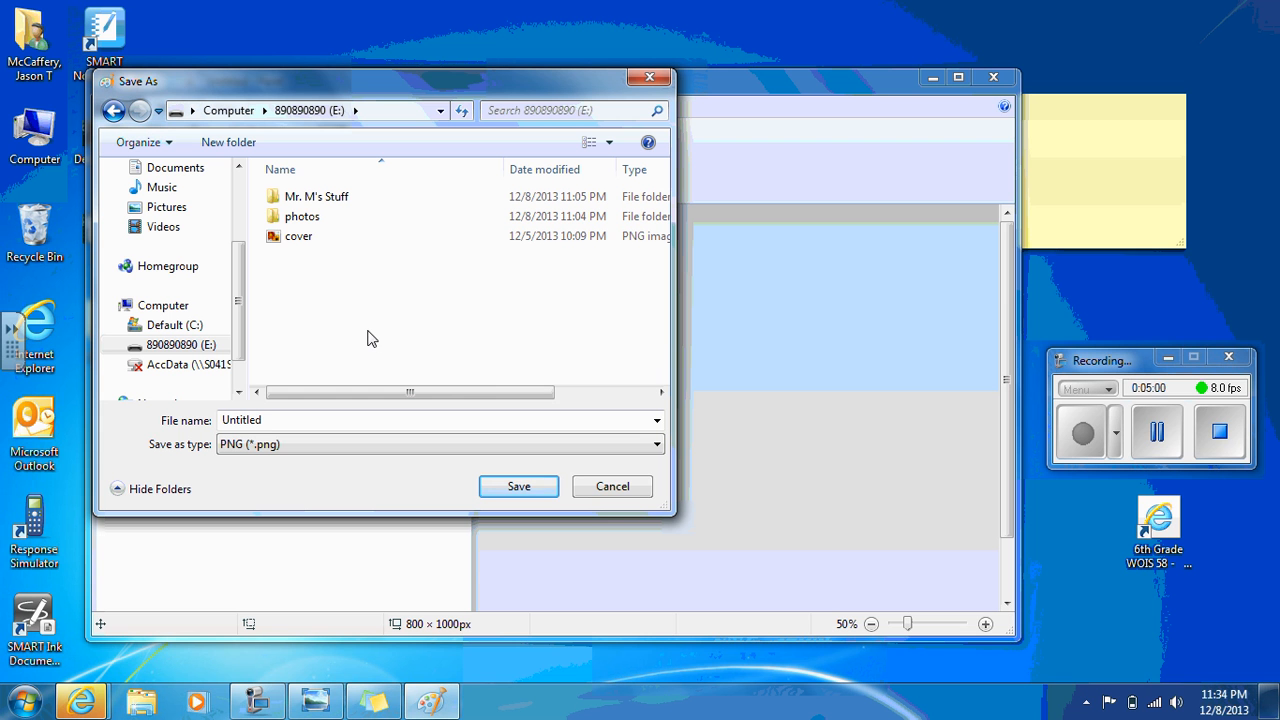
Name the file cover and save it as PNG, replacing the existing cover.png
double_click(262, 421)
text(cover)
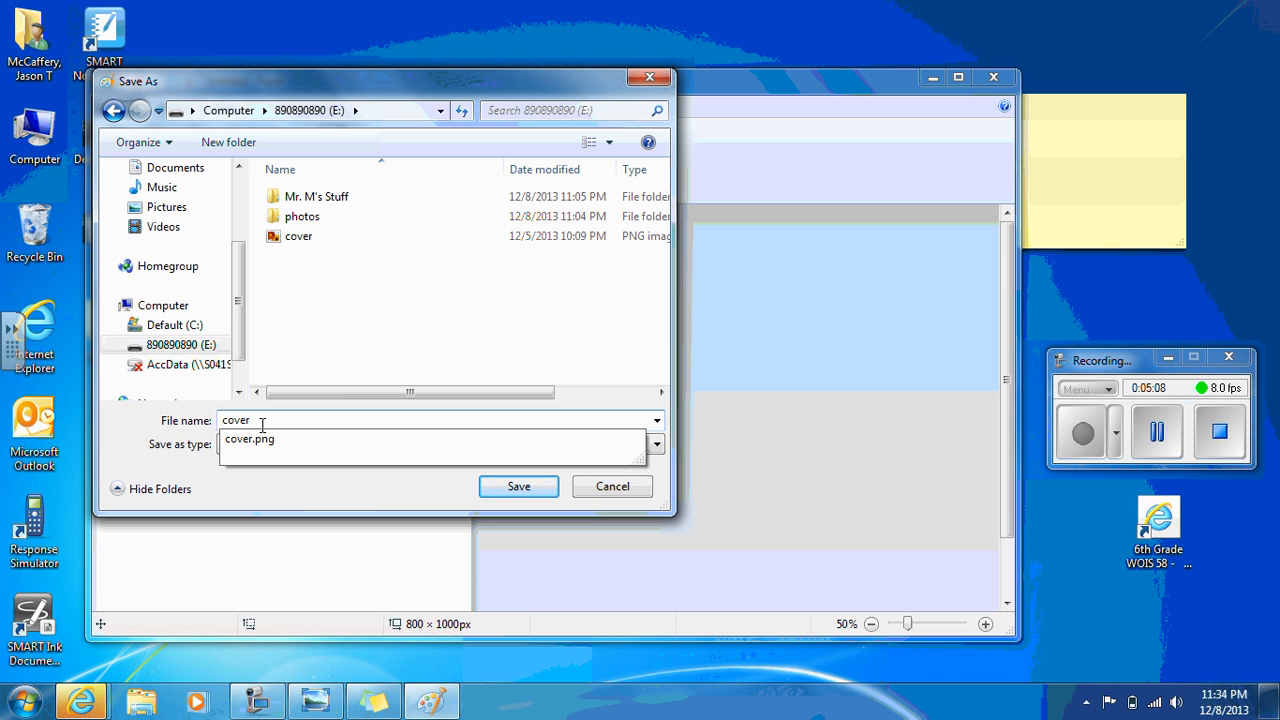
click(517, 488)
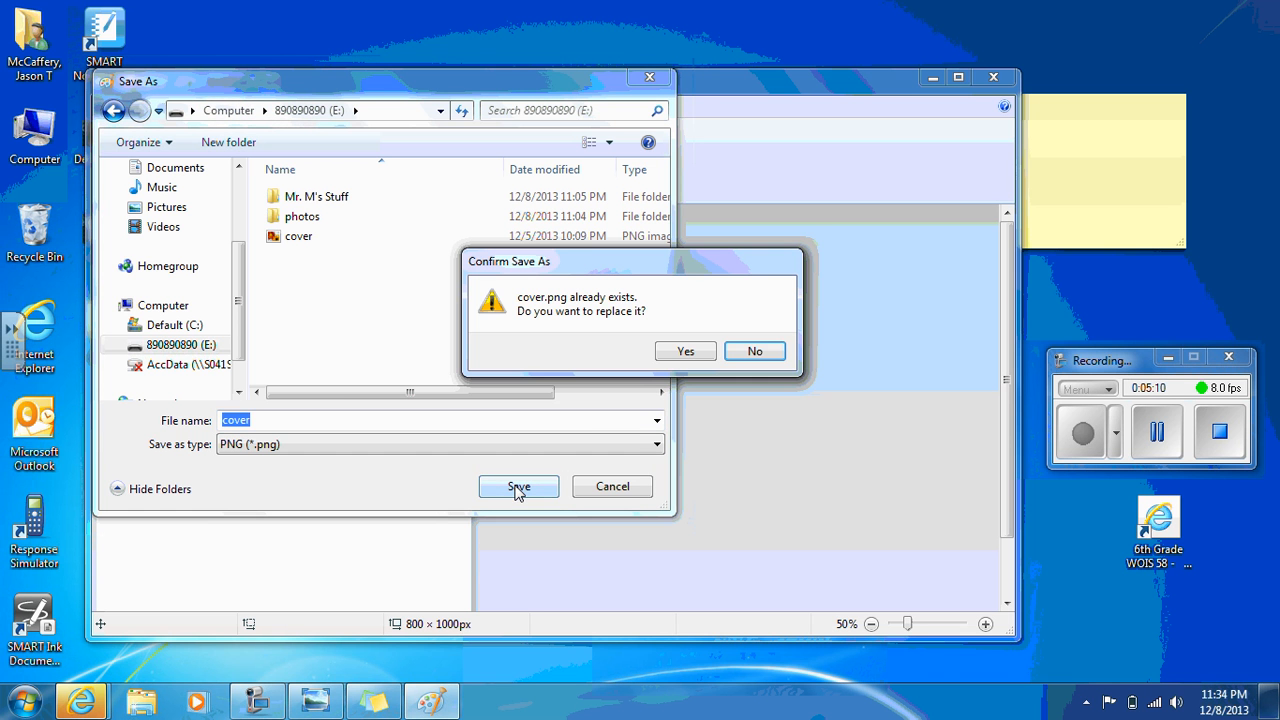
click(686, 353)
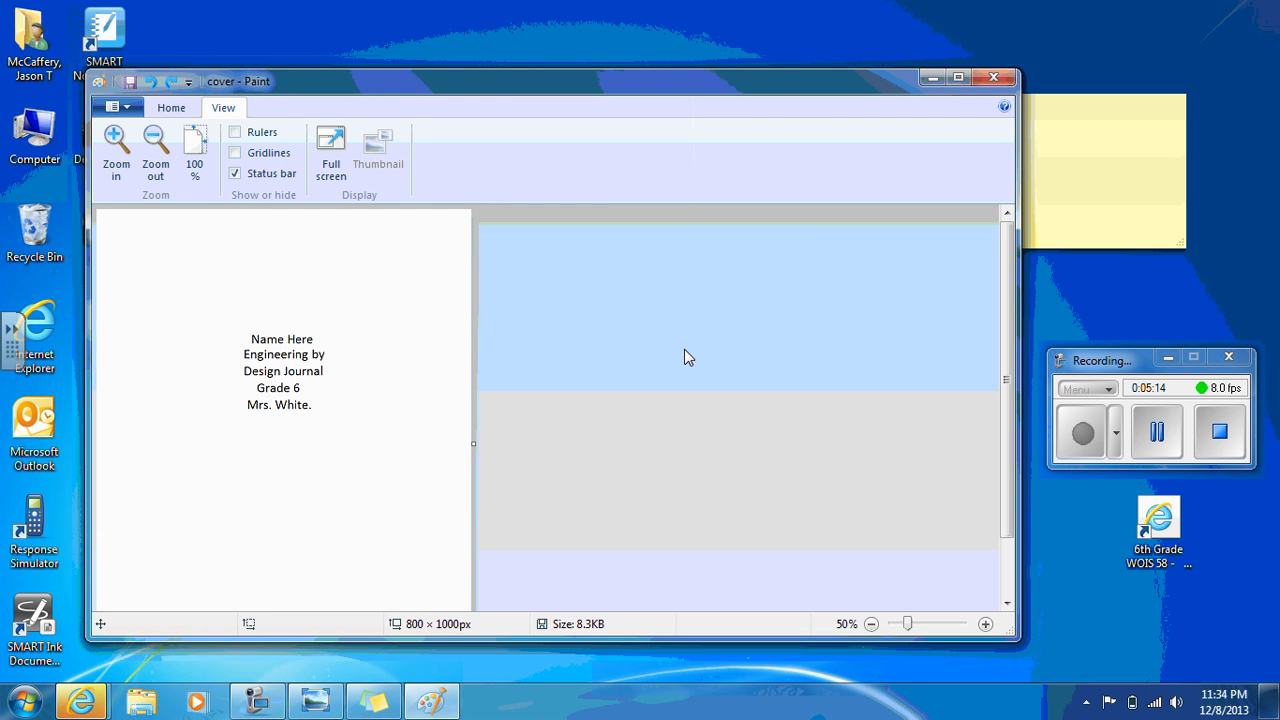